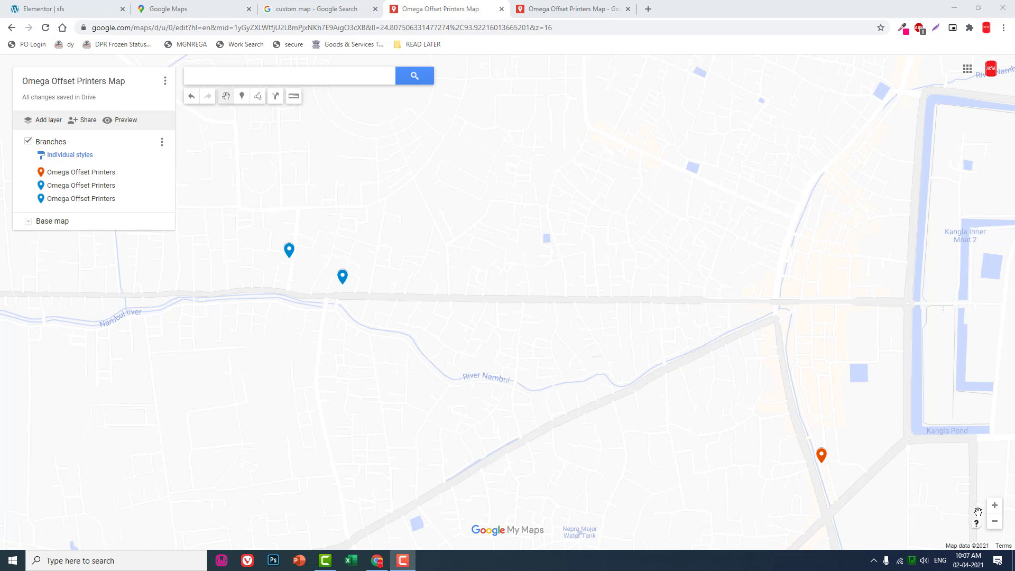
Step: In the Elementor page editor, add a Google Maps widget above the embedded Omega Offset Printers Map
click(167, 8)
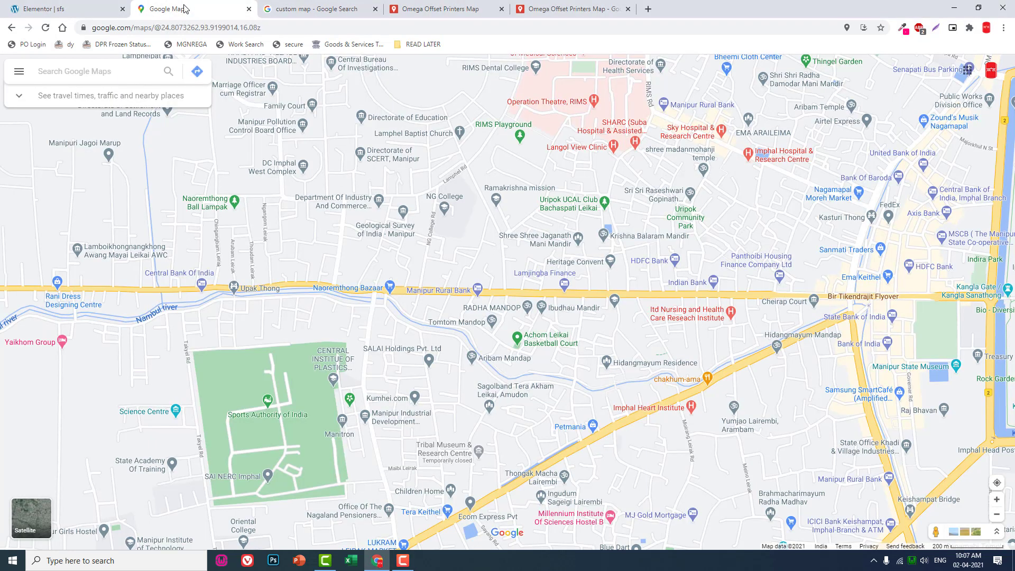
click(61, 5)
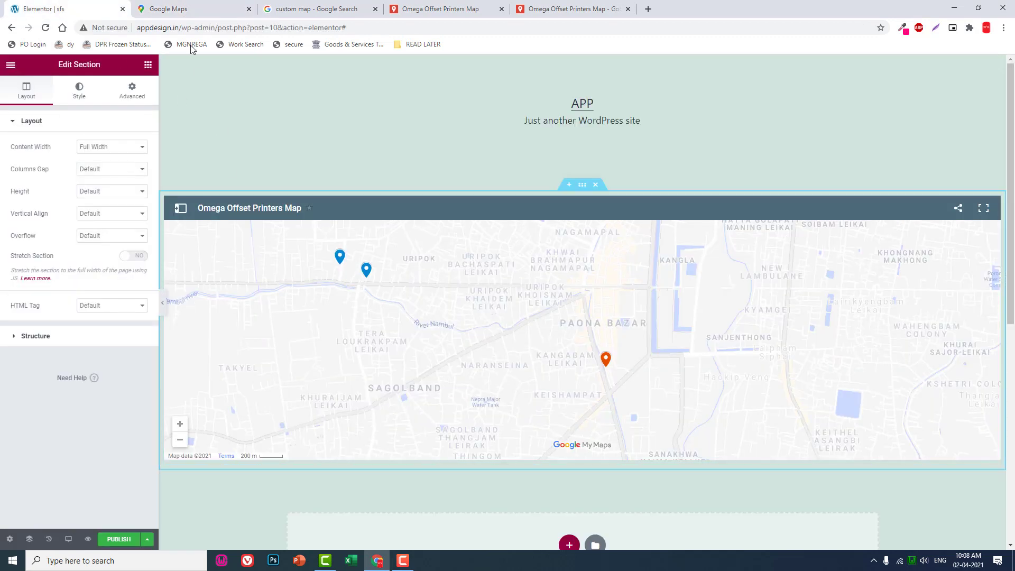
click(147, 65)
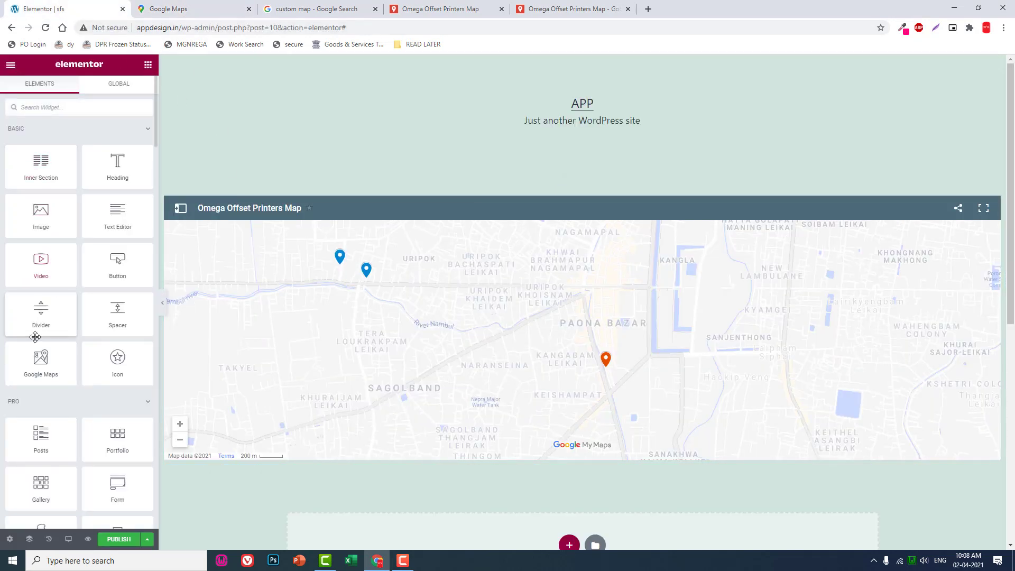
drag(41, 362, 609, 204)
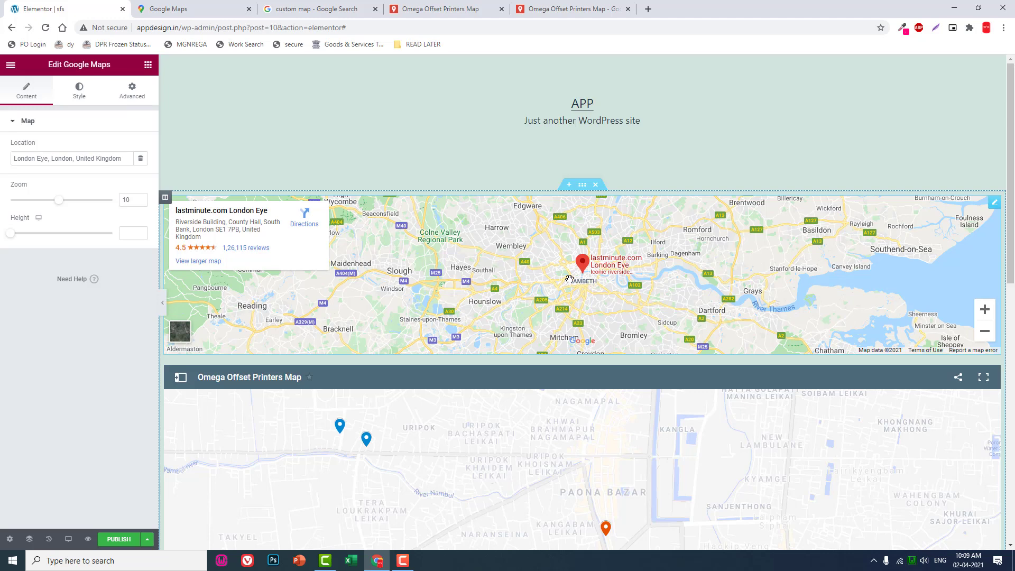
Step: Compare the single-location map widget with Google Maps and the custom Omega Offset Printers Map in My Maps
scroll(510, 281, down, 1)
scroll(511, 282, down, 1)
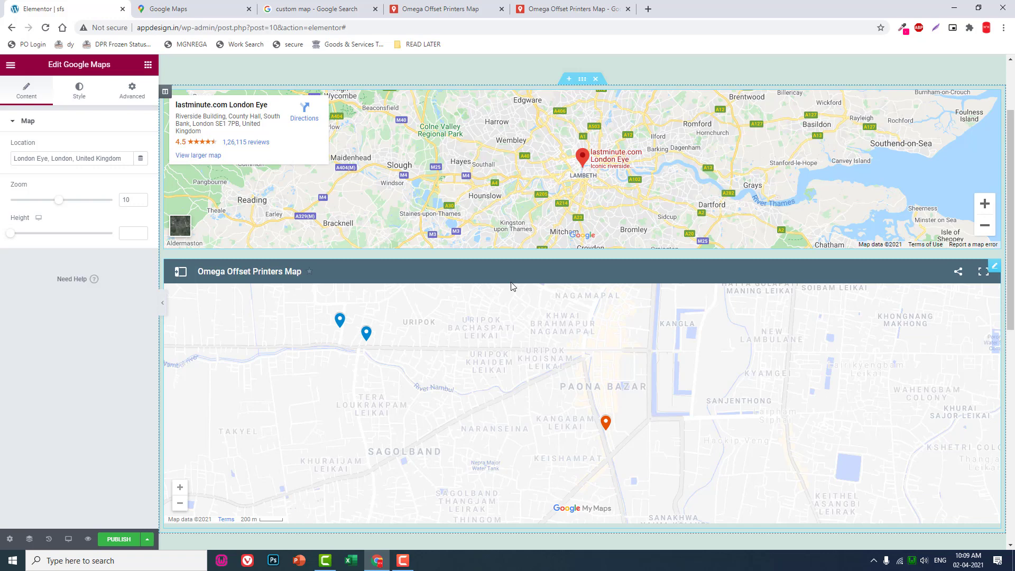
click(193, 8)
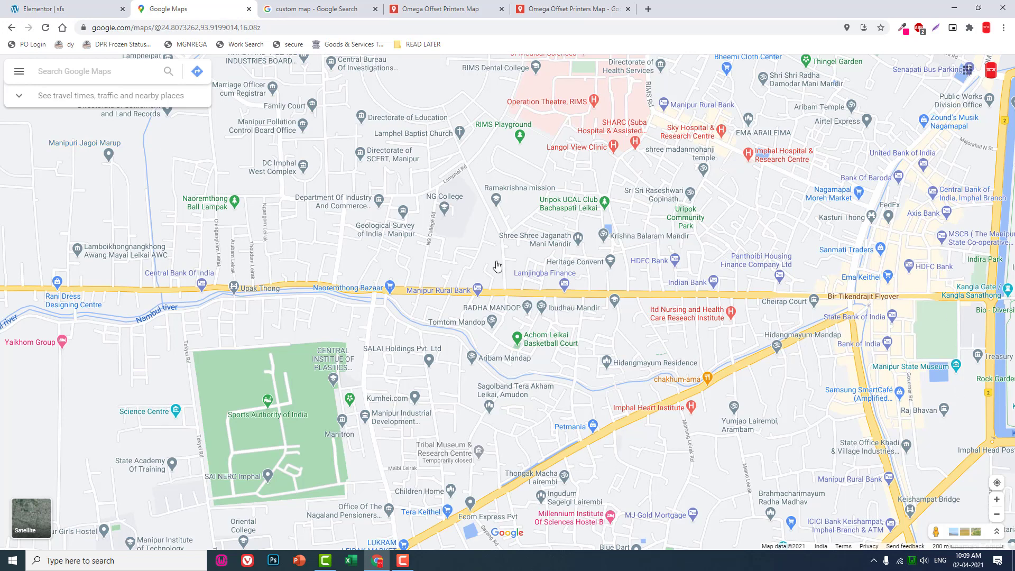
click(68, 9)
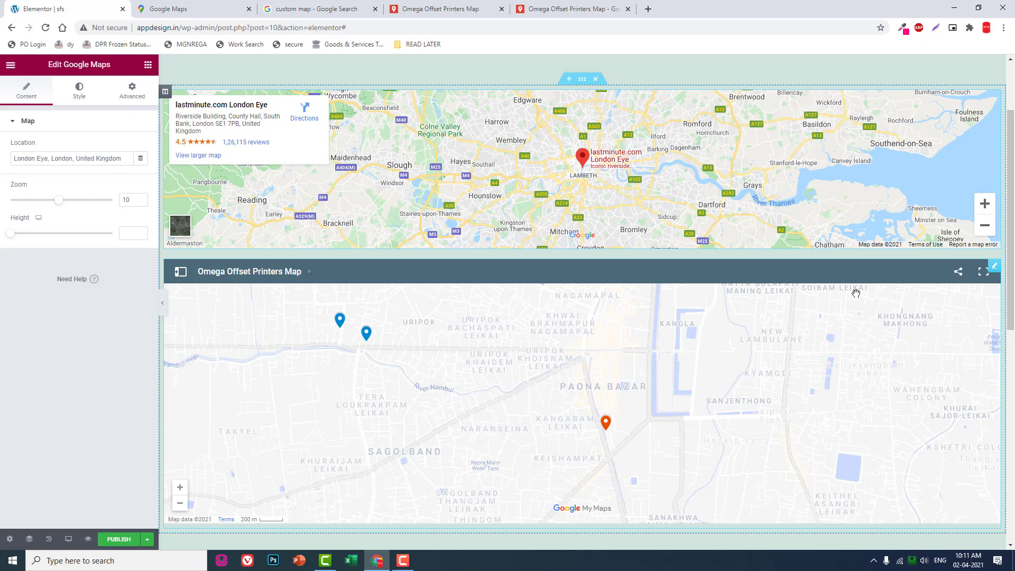
click(414, 7)
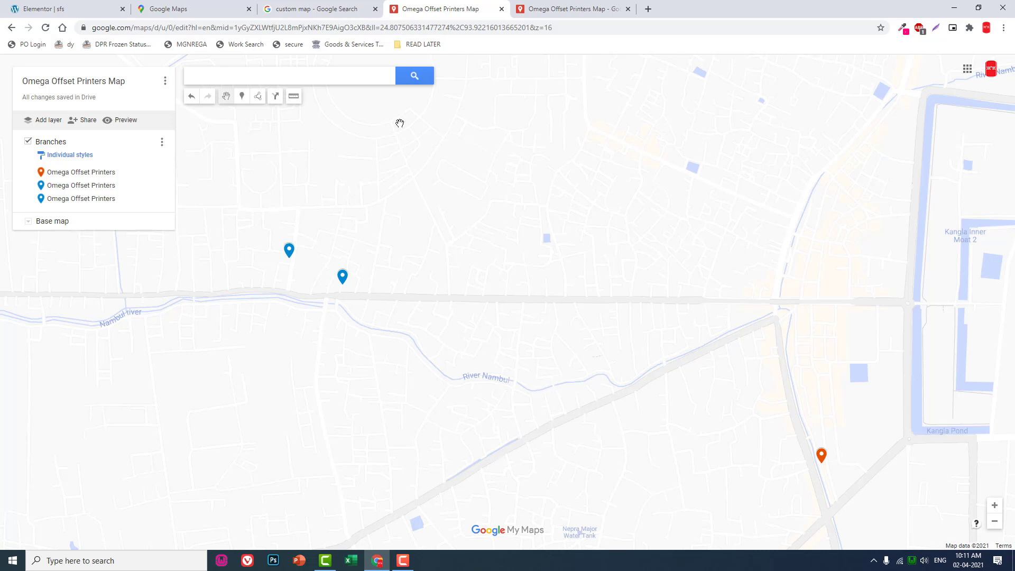
click(80, 9)
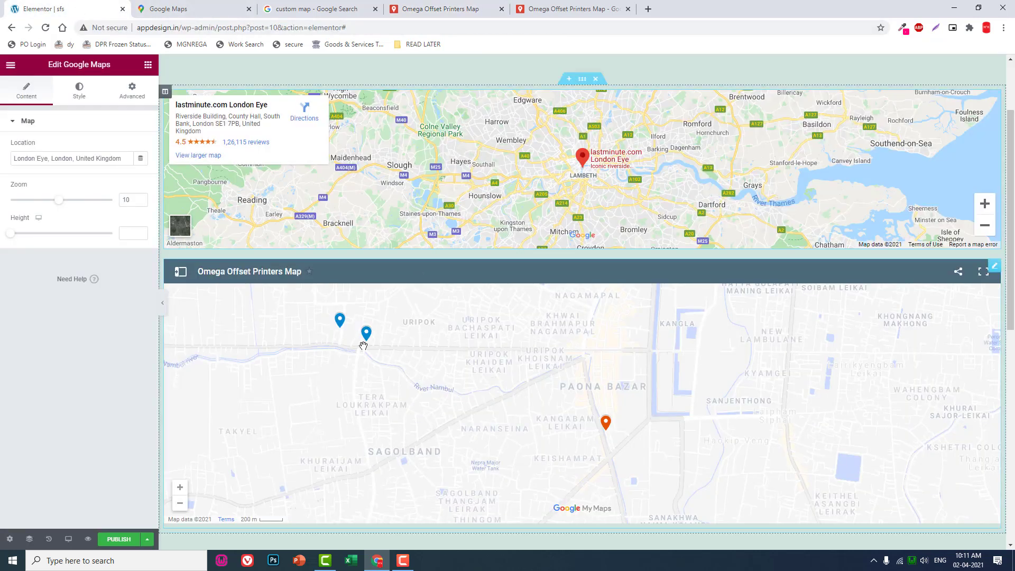
Step: View the details of each of the three branch markers on the embedded Omega Offset Printers Map
scroll(480, 351, down, 2)
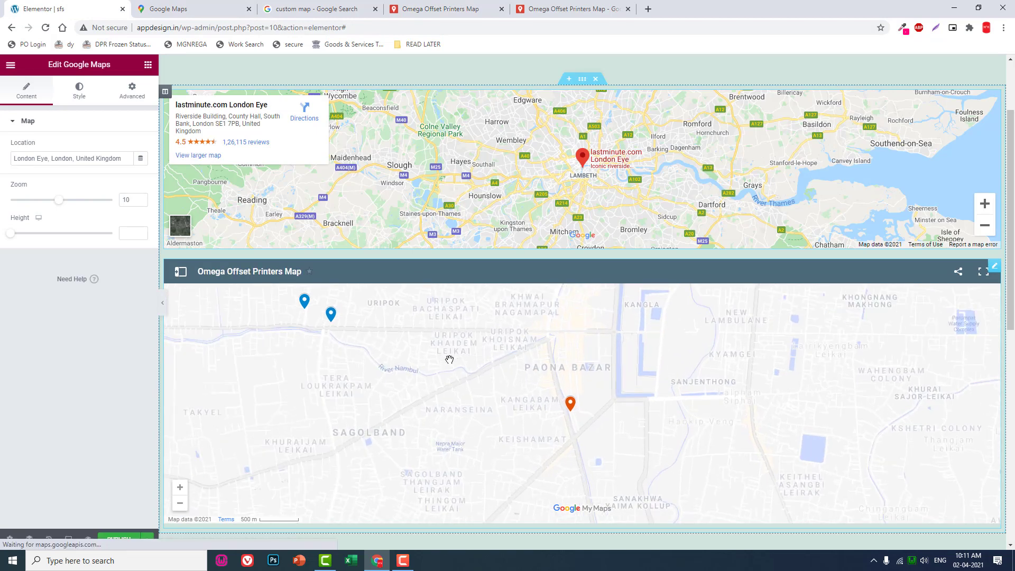
scroll(338, 359, up, 2)
drag(355, 370, 387, 392)
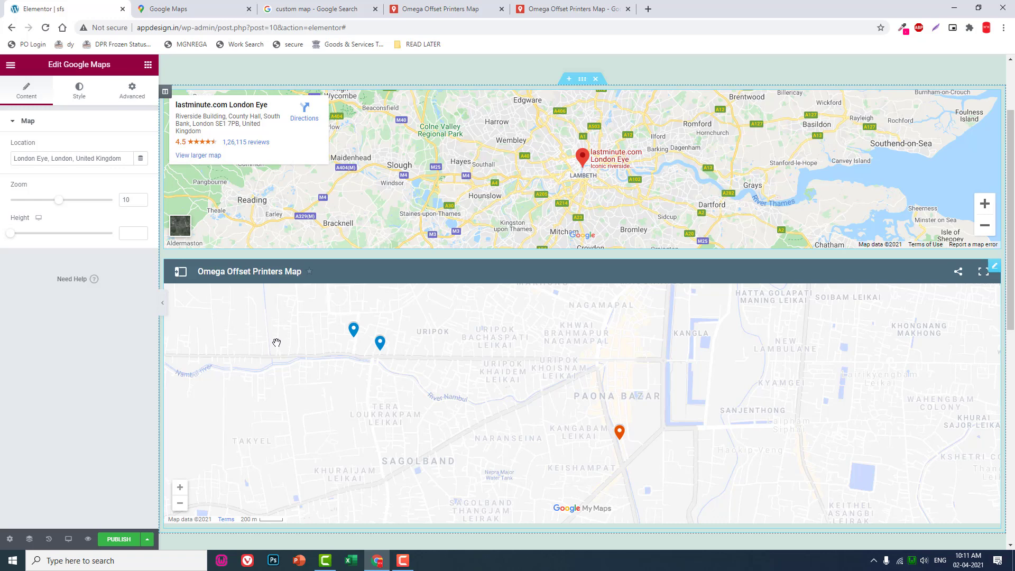
click(620, 438)
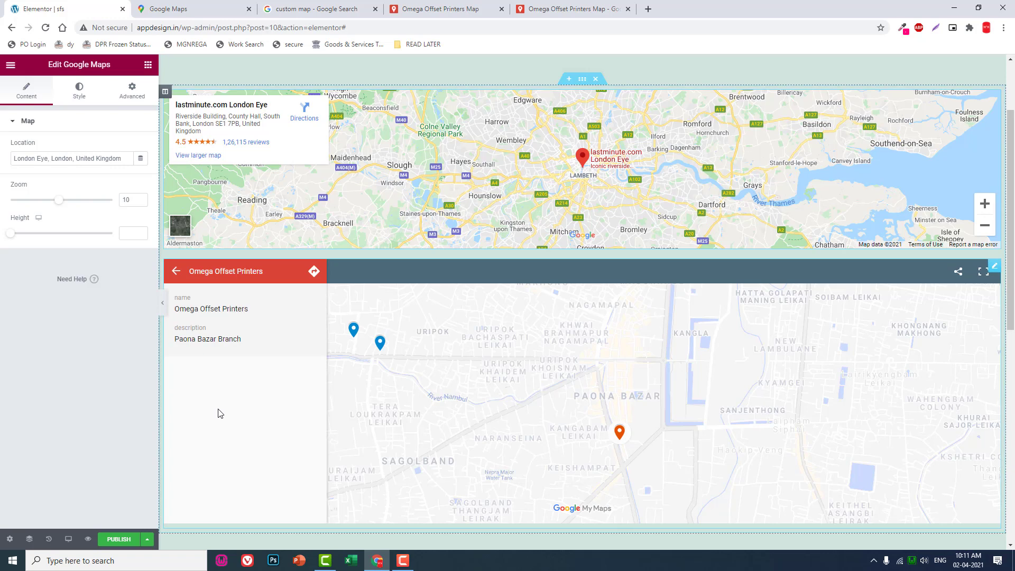
click(378, 345)
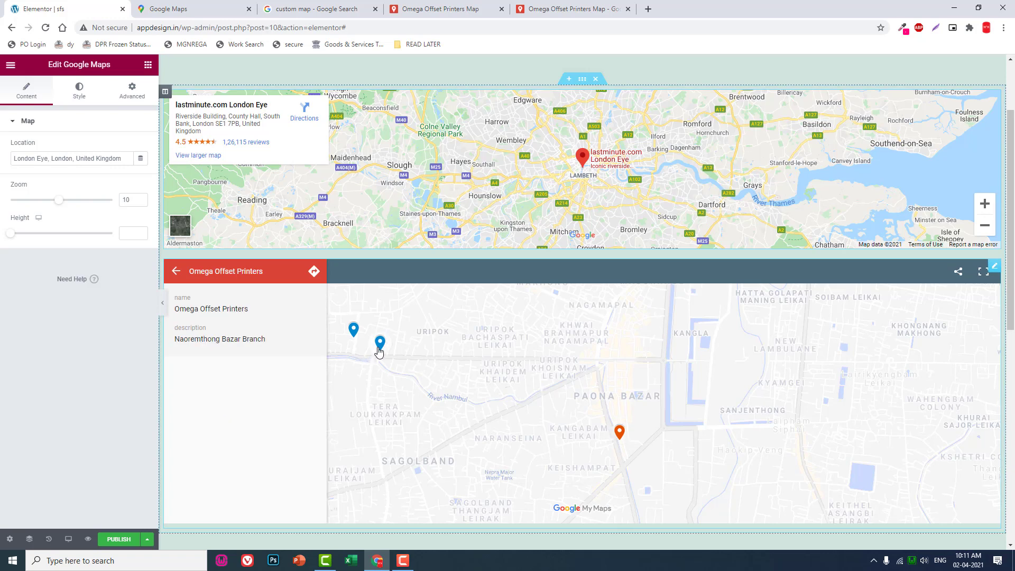
click(353, 332)
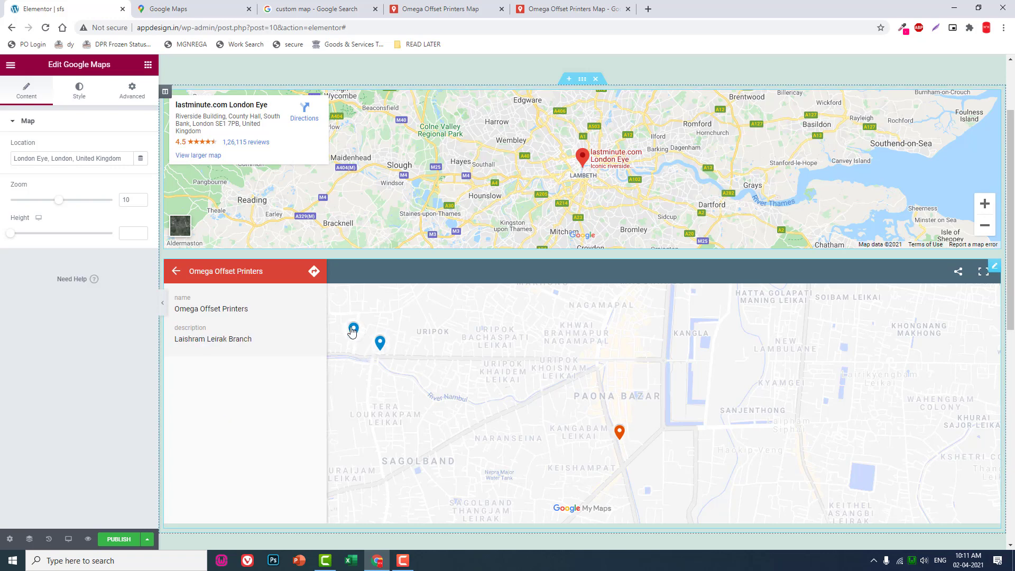
click(379, 344)
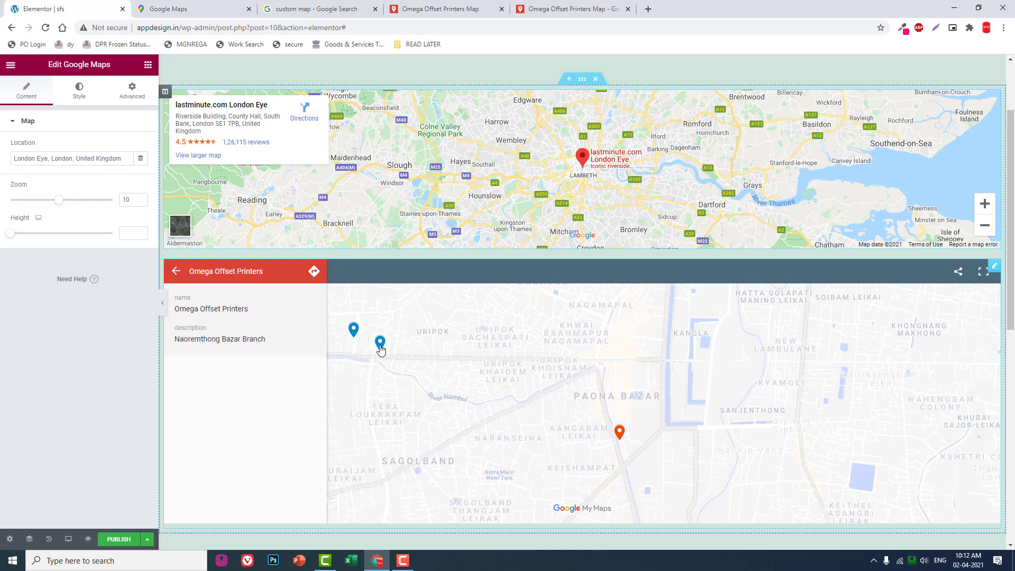
Step: Open Google My Maps from the "custom map" search results and create a new map
click(364, 5)
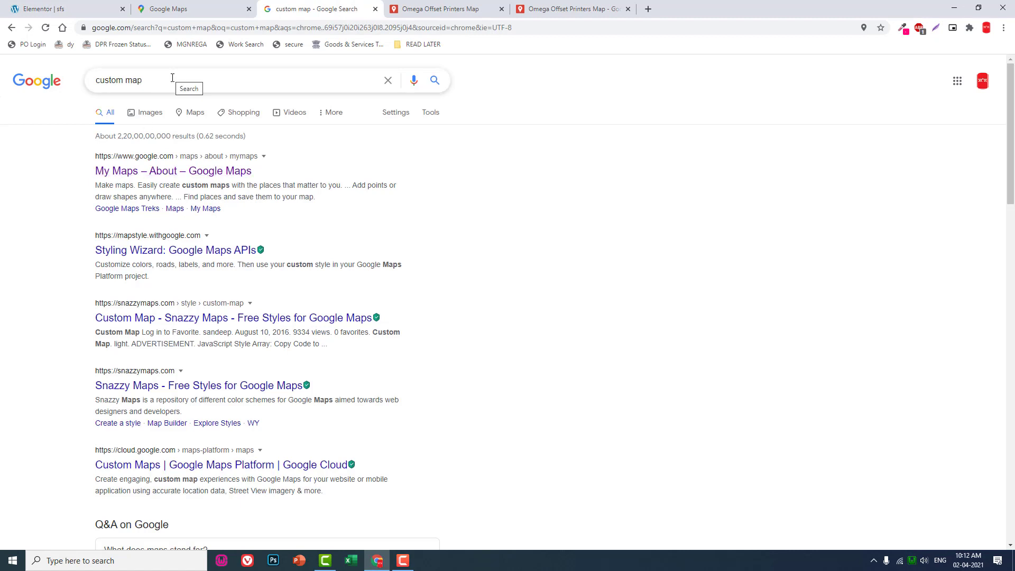
click(142, 172)
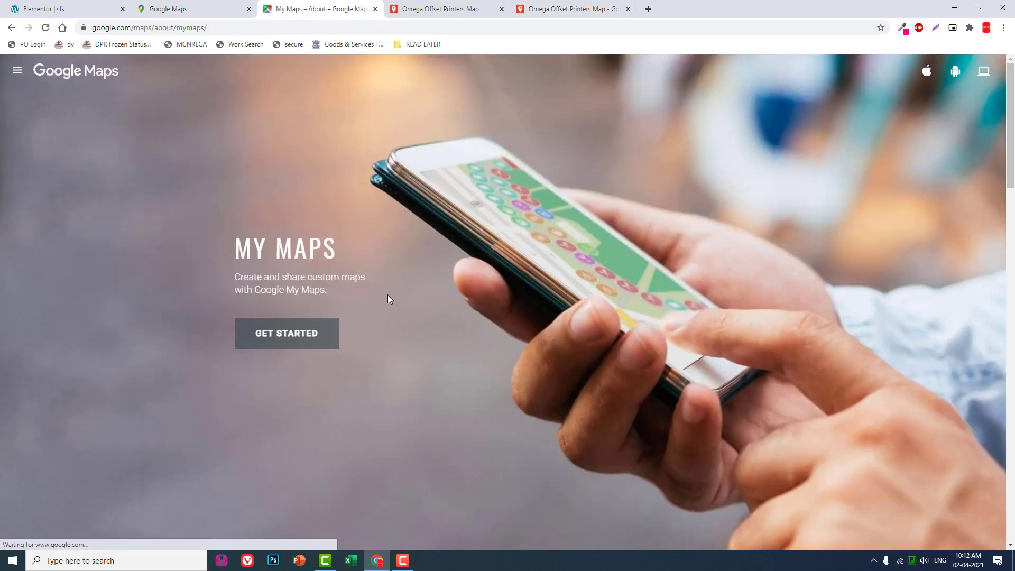
click(297, 333)
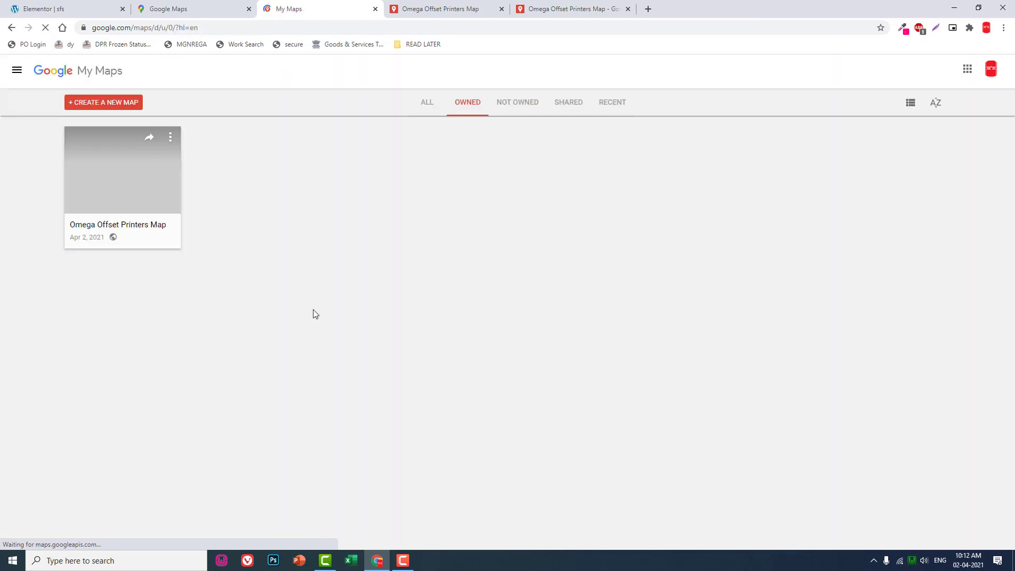
click(116, 105)
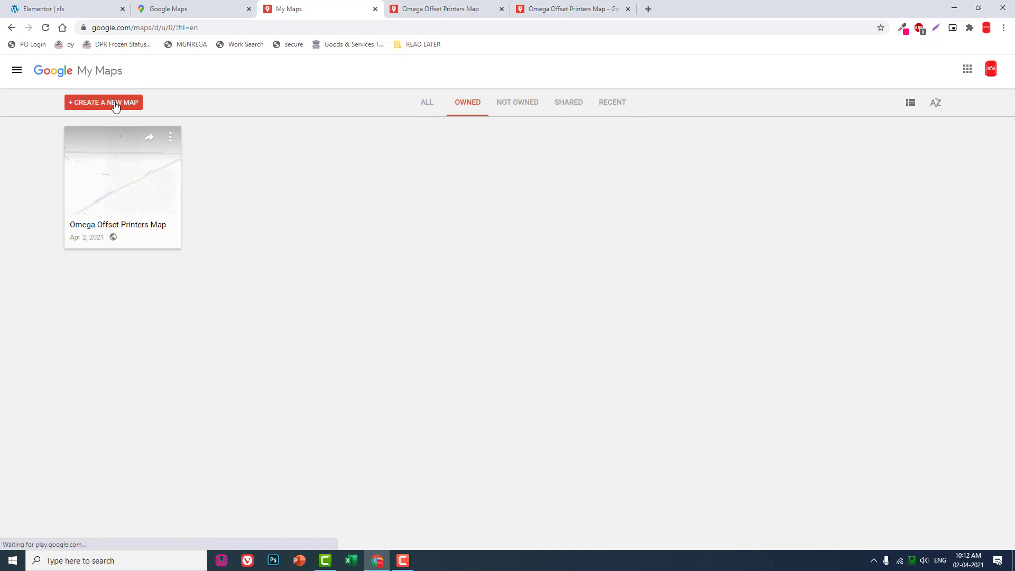
click(115, 105)
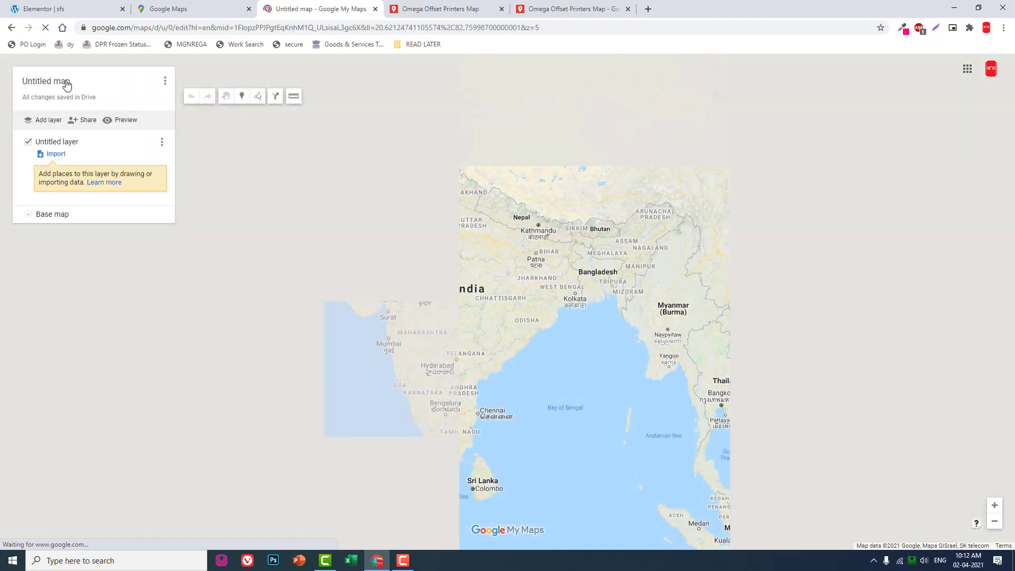
Step: Title the new map "Custom Multi Marker Map", leave its description empty and save
click(66, 82)
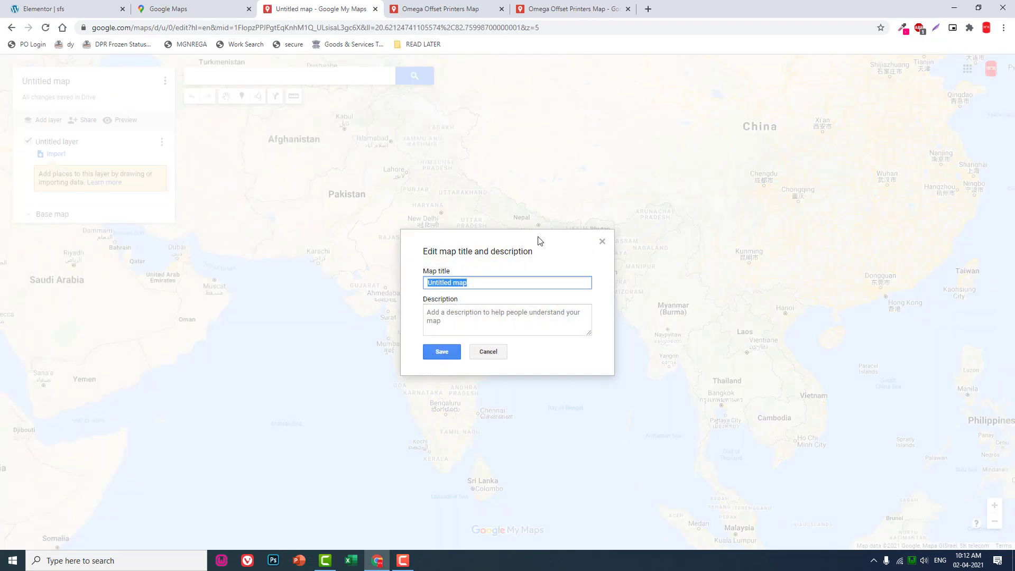
text(Custom Multi Marker)
click(475, 328)
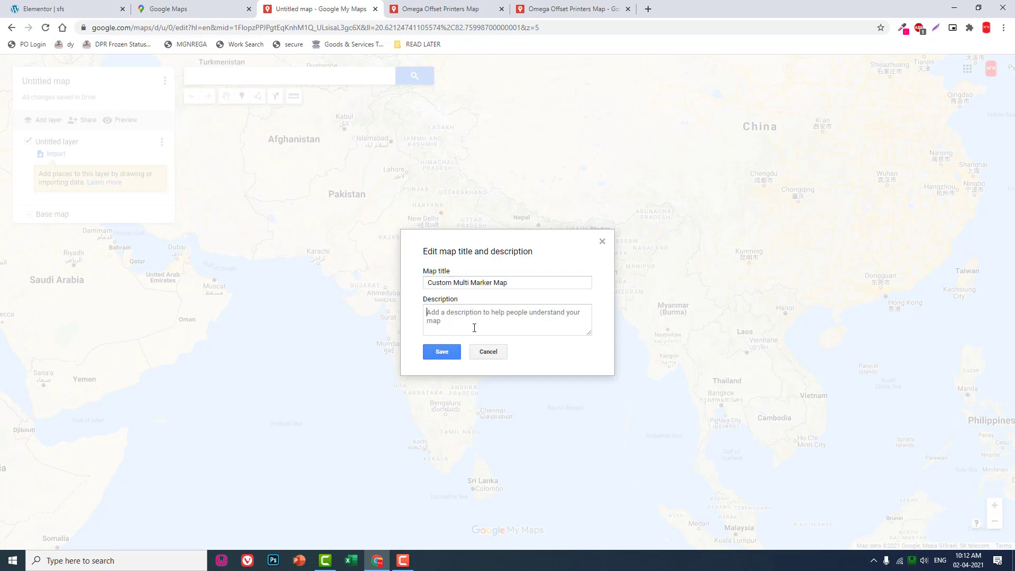
click(443, 353)
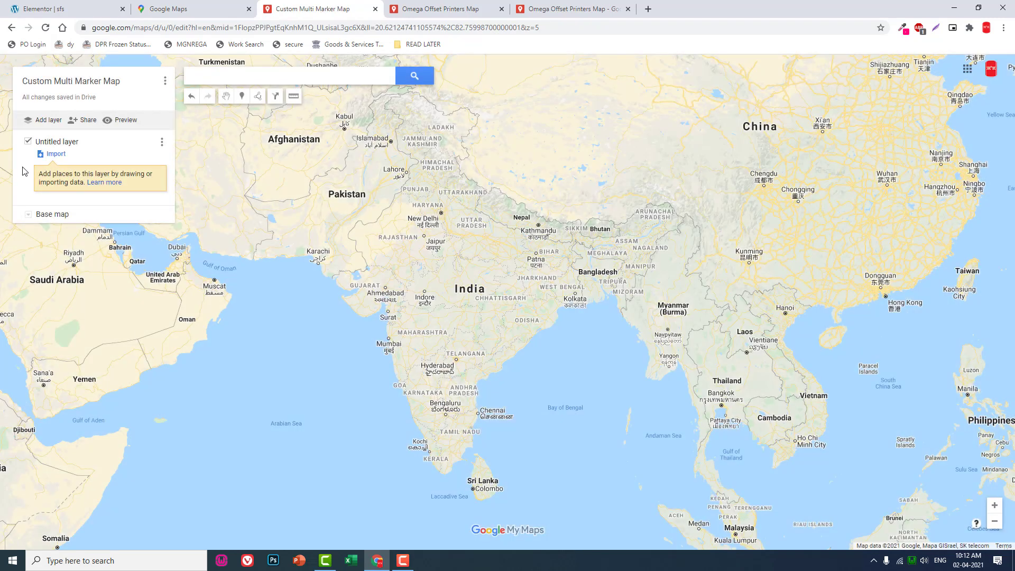
Step: Rename the untitled layer as "Mutli Markers Demo" and save it
click(71, 143)
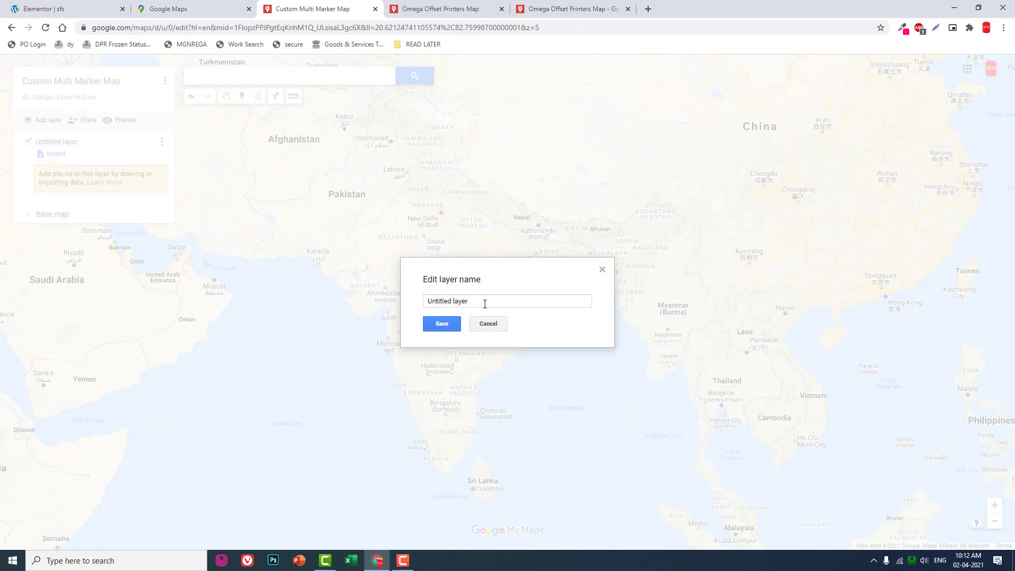
drag(483, 301, 246, 300)
text(Mu)
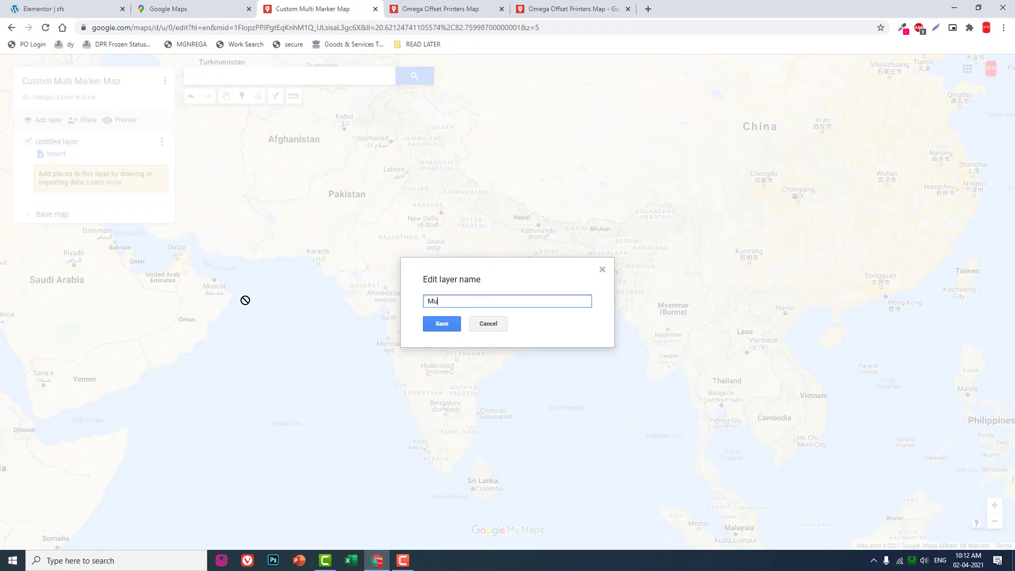
text(tli Markers Demo)
click(443, 323)
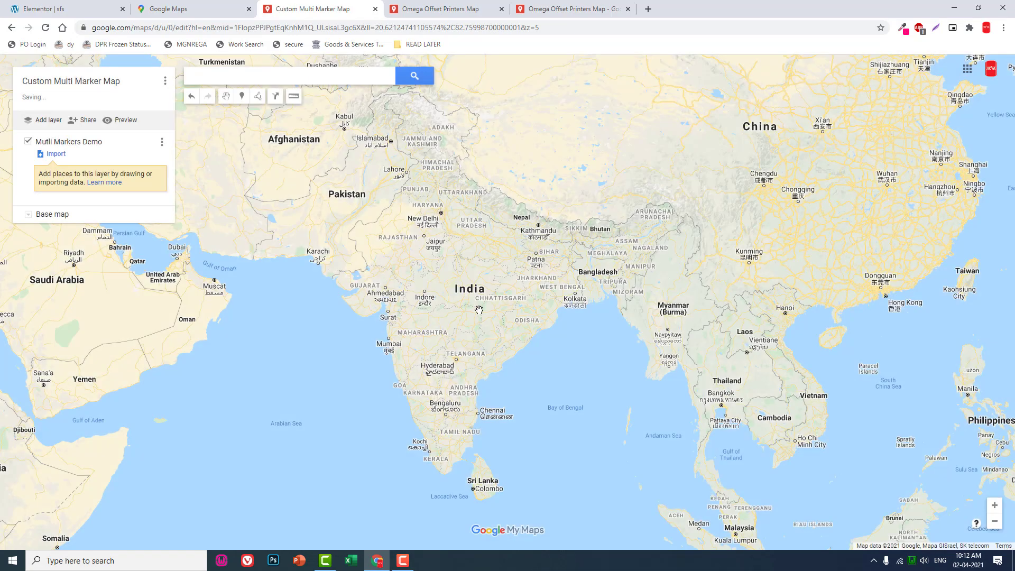
Step: Locate central Imphal in Manipur and examine the streets around DM College Road and Senapati Bus Parking
scroll(657, 268, up, 1)
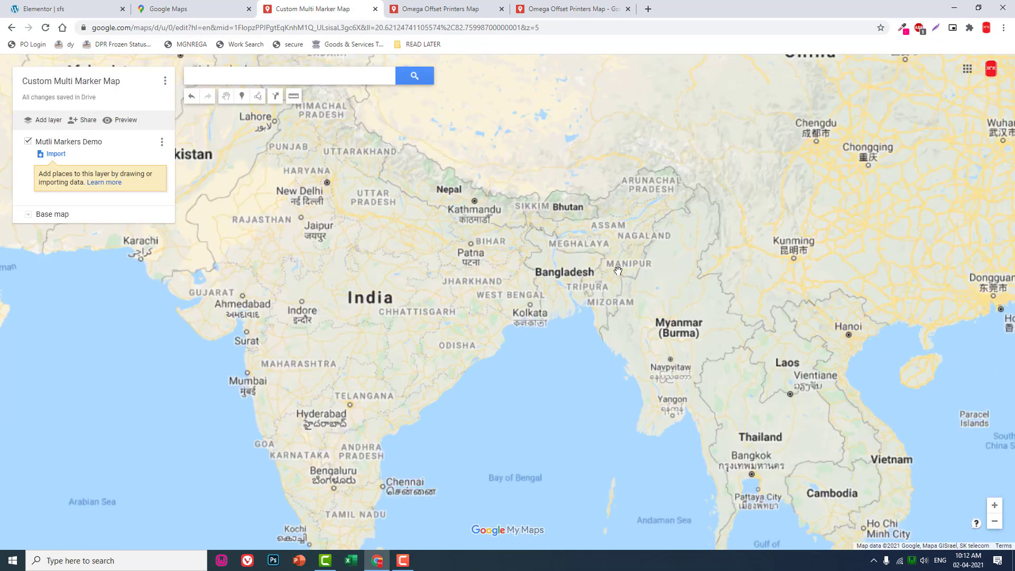
scroll(618, 271, up, 3)
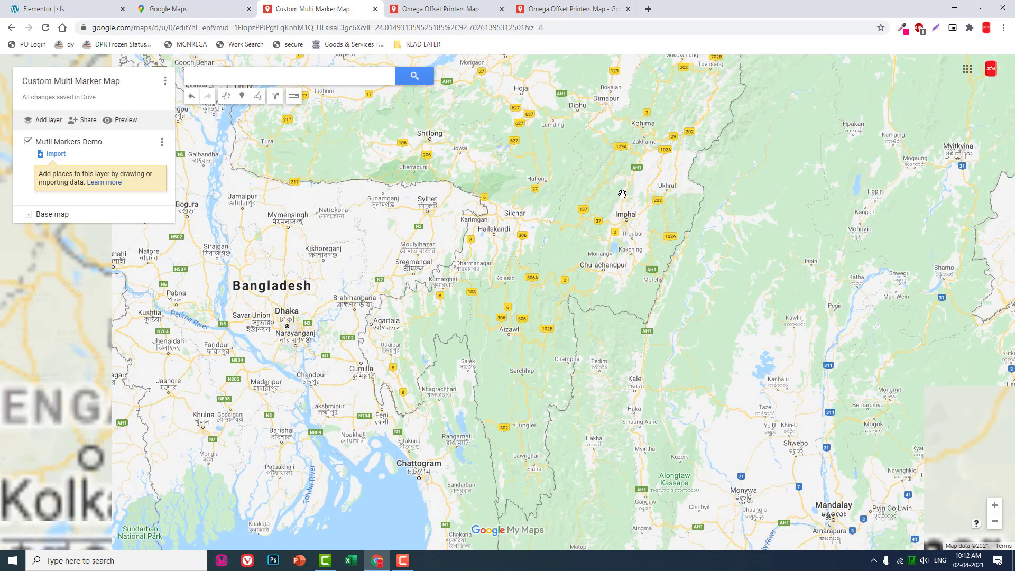
scroll(622, 194, up, 1)
scroll(610, 296, up, 1)
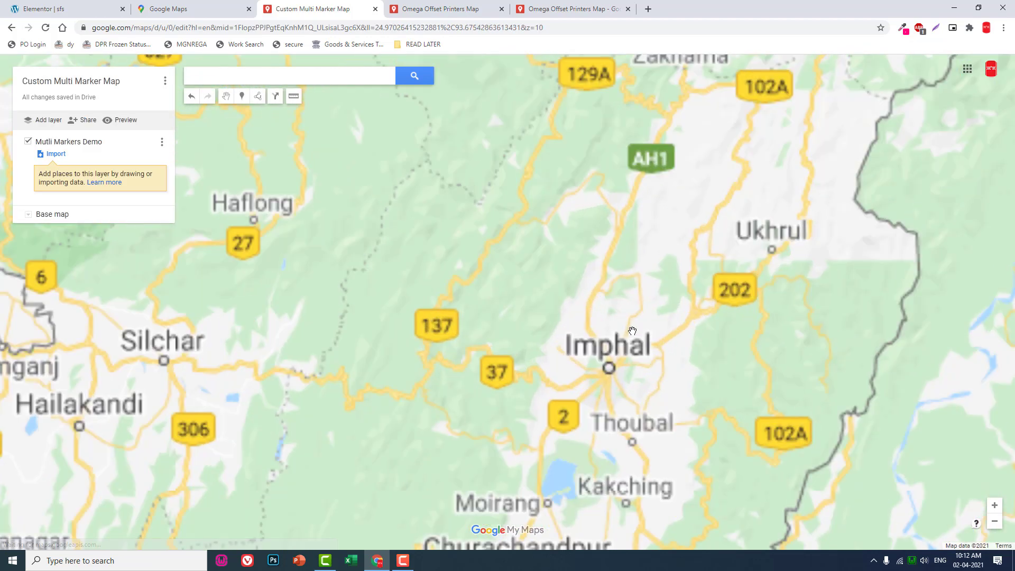
scroll(633, 331, up, 2)
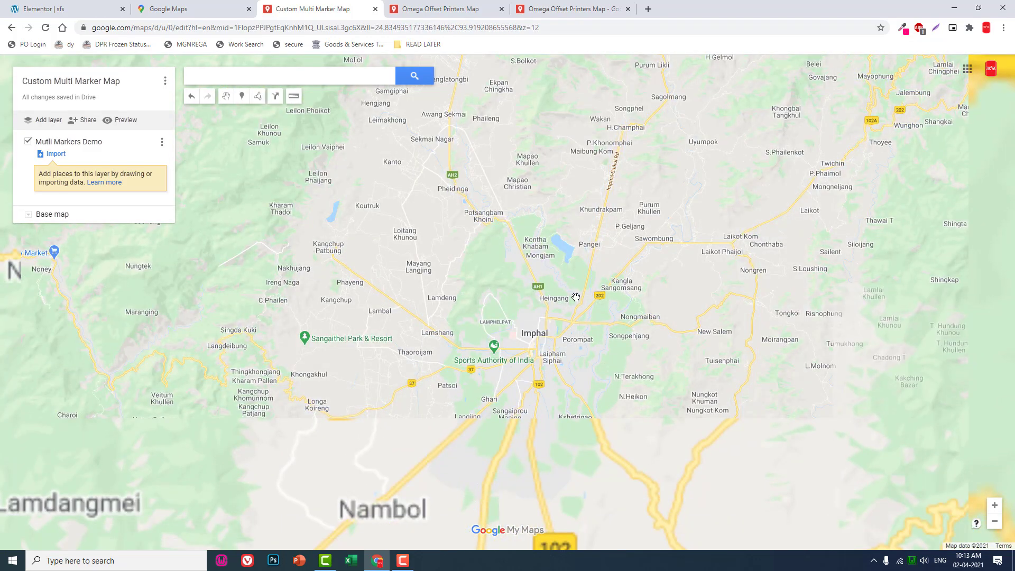
scroll(576, 298, up, 2)
drag(575, 294, 599, 220)
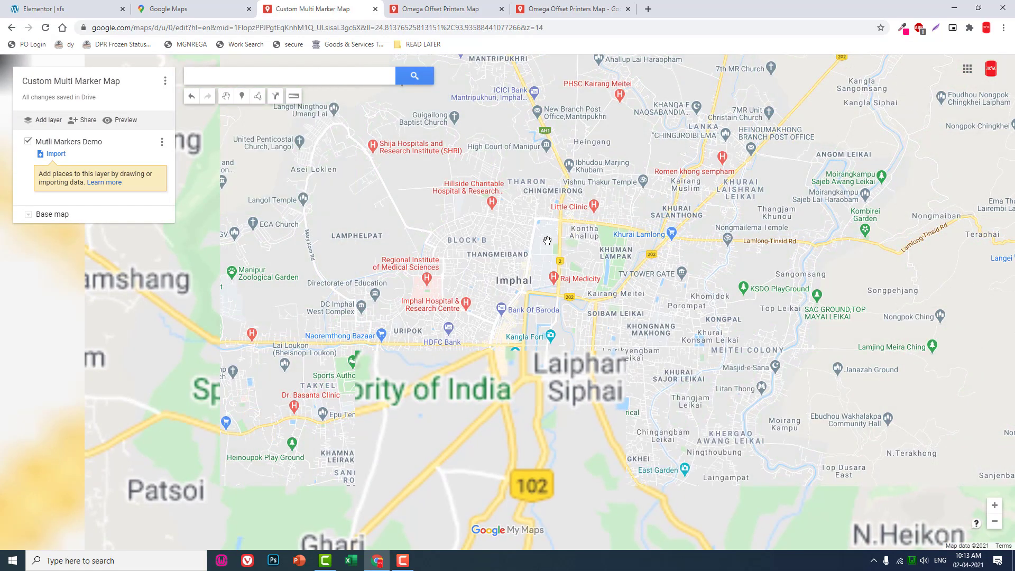
scroll(548, 240, up, 2)
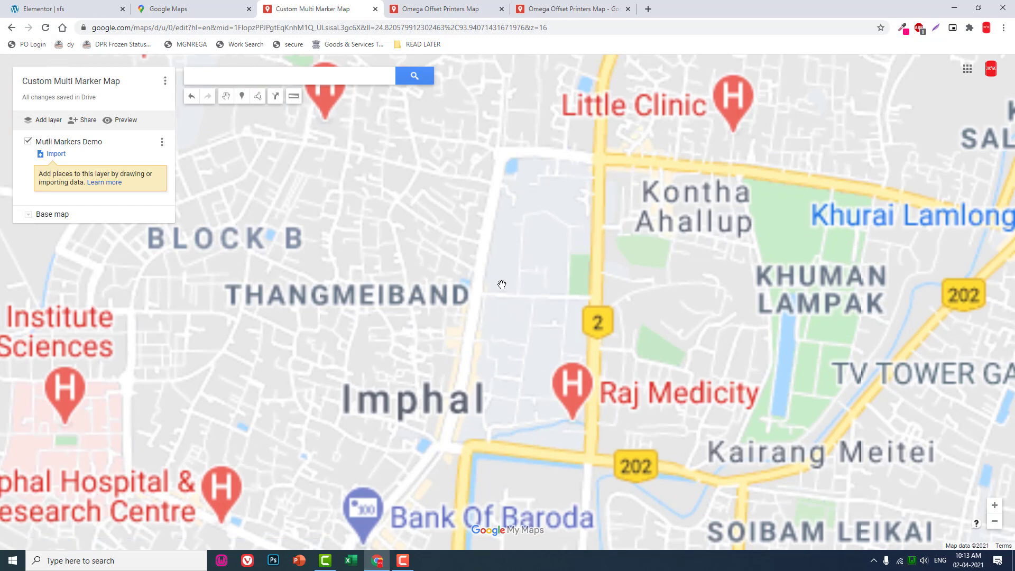
drag(491, 324, 595, 229)
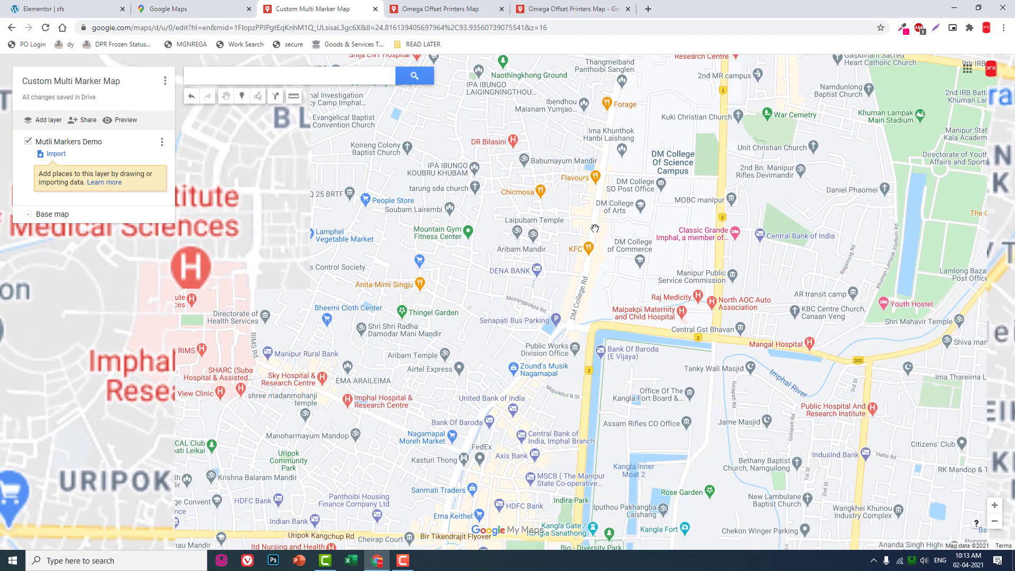
drag(573, 274, 590, 278)
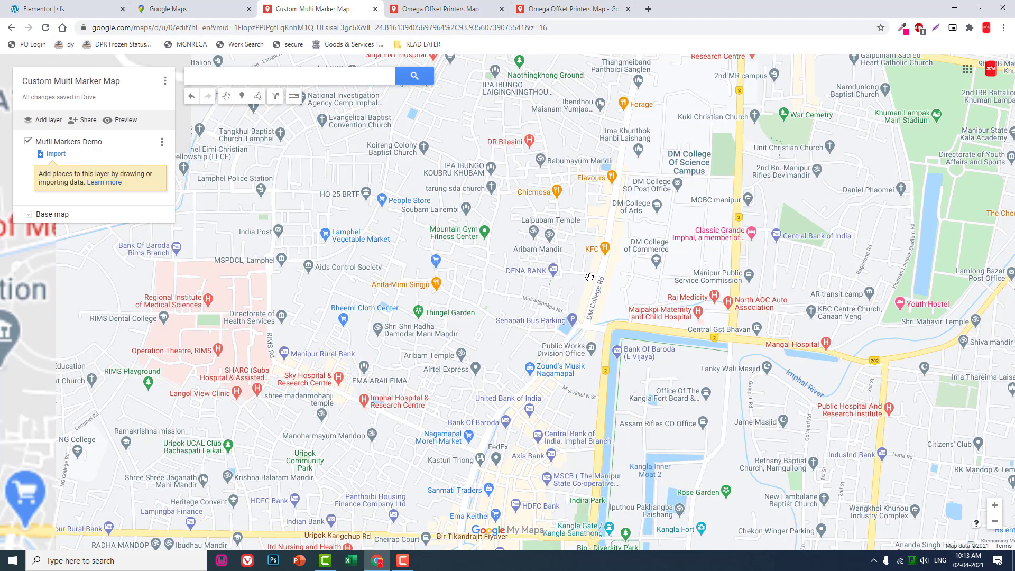
scroll(590, 278, up, 1)
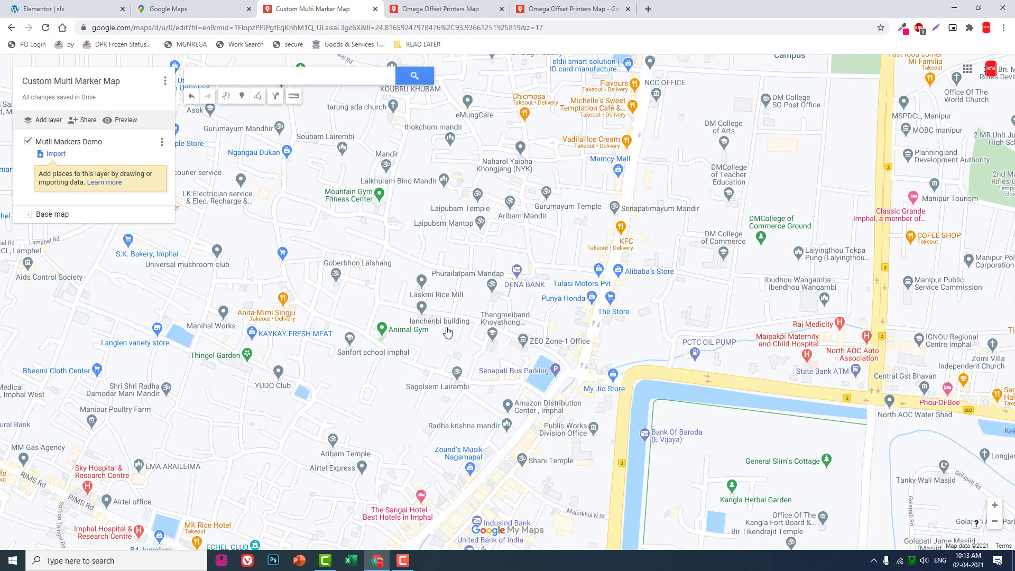
Step: Change the base map to the pale, nearly label-free style with light blue water
click(29, 215)
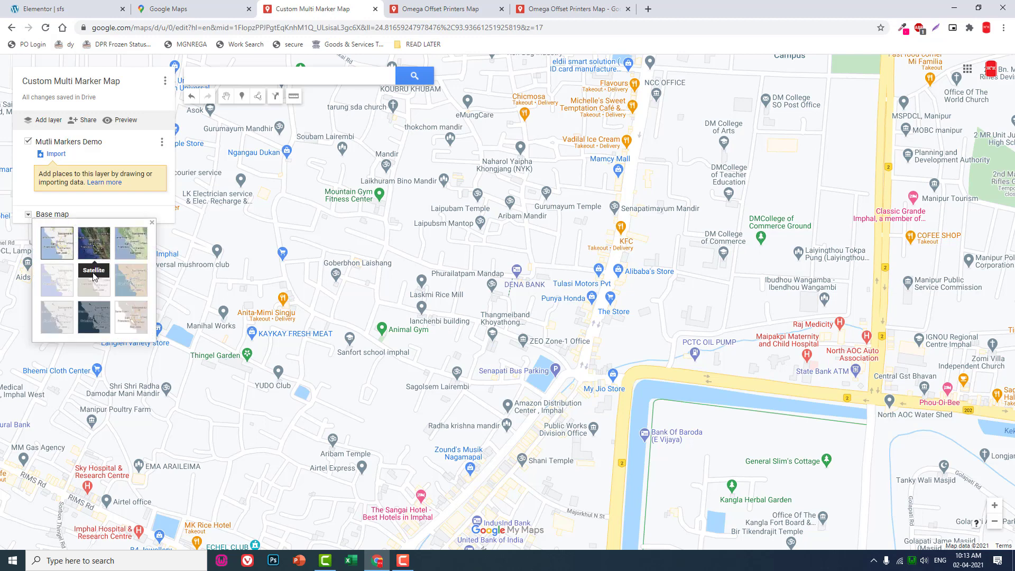
click(58, 285)
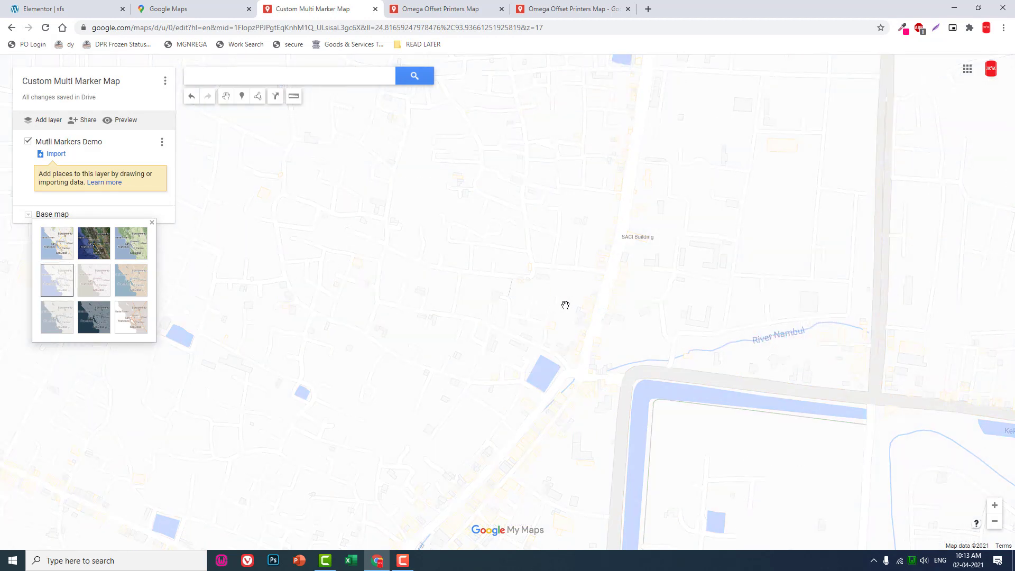
Step: Place a marker beside the River Nambul, west of Kangla Pond, at about 24.80184, 93.93491
drag(394, 279, 516, 312)
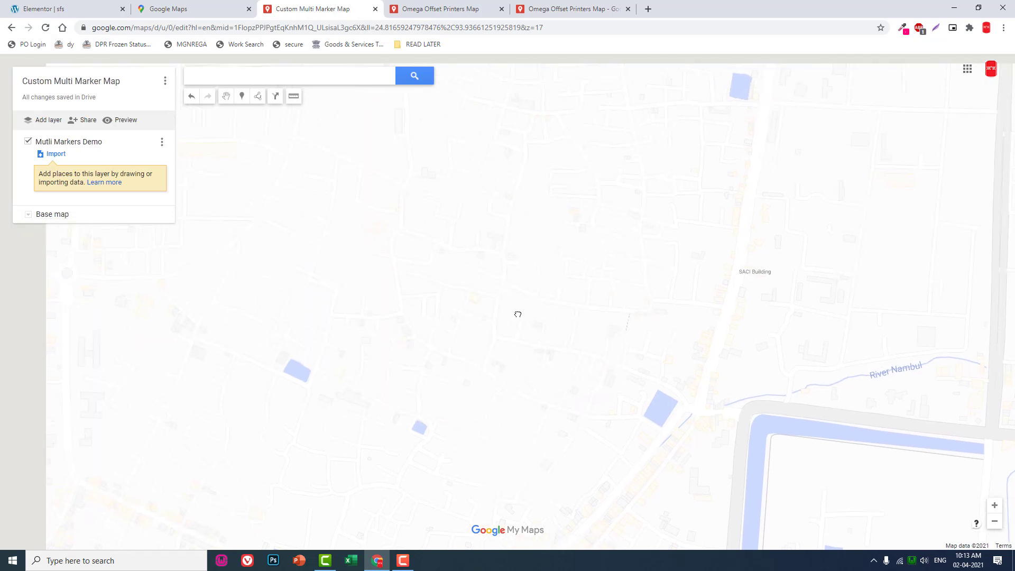
drag(716, 335, 703, 258)
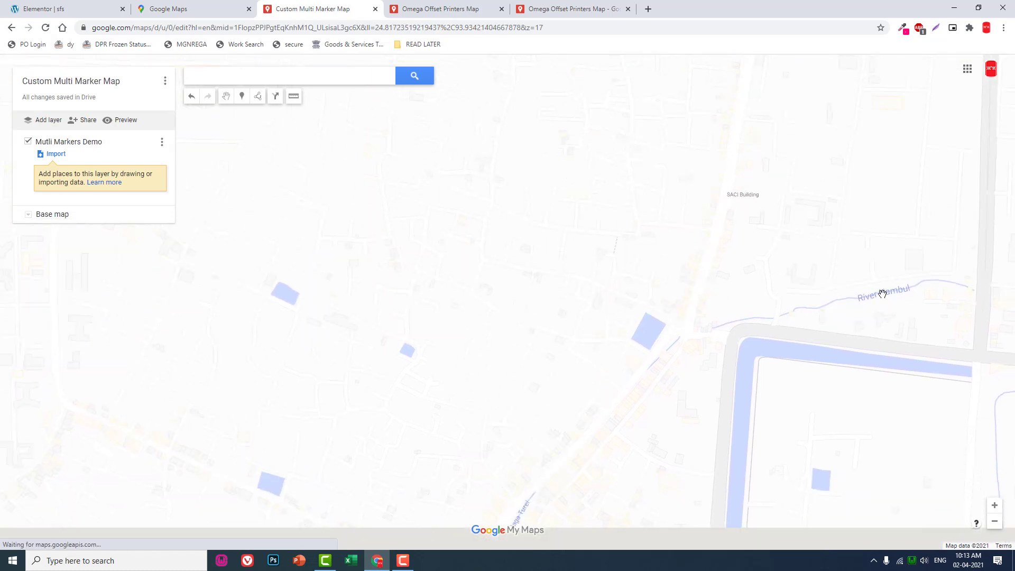
drag(467, 281, 548, 359)
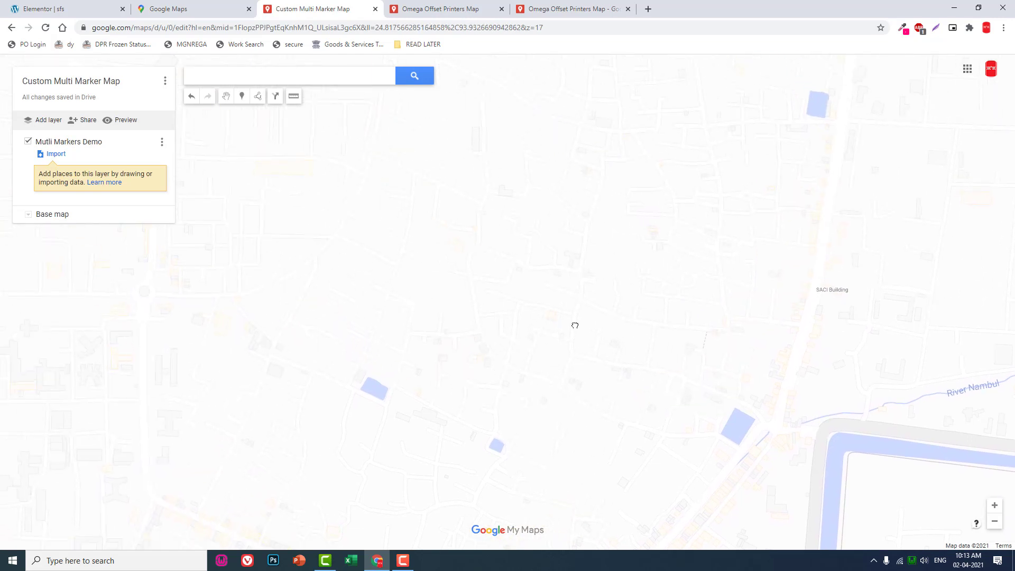
drag(575, 325, 435, 304)
drag(475, 476, 550, 160)
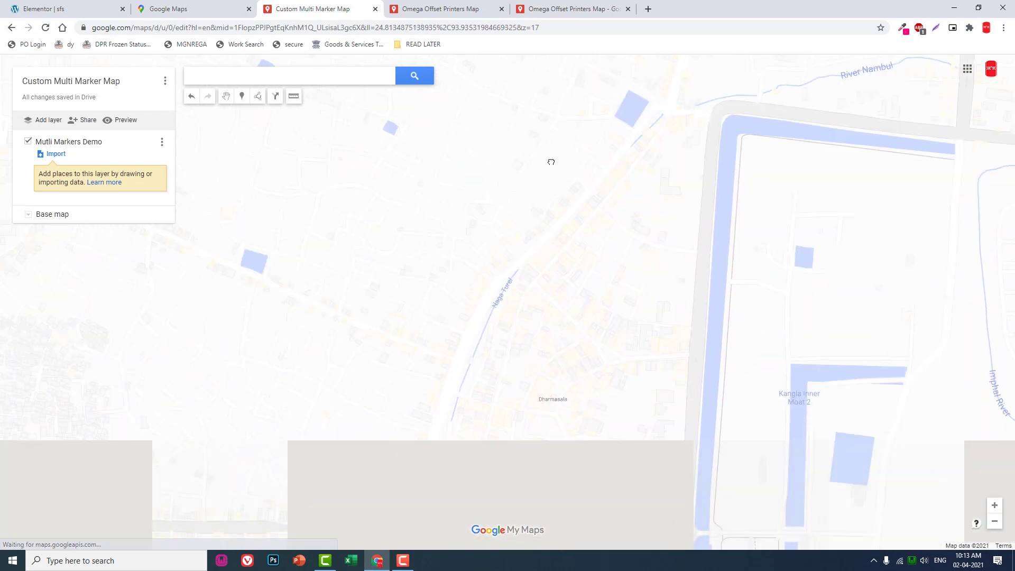
drag(538, 236, 576, 118)
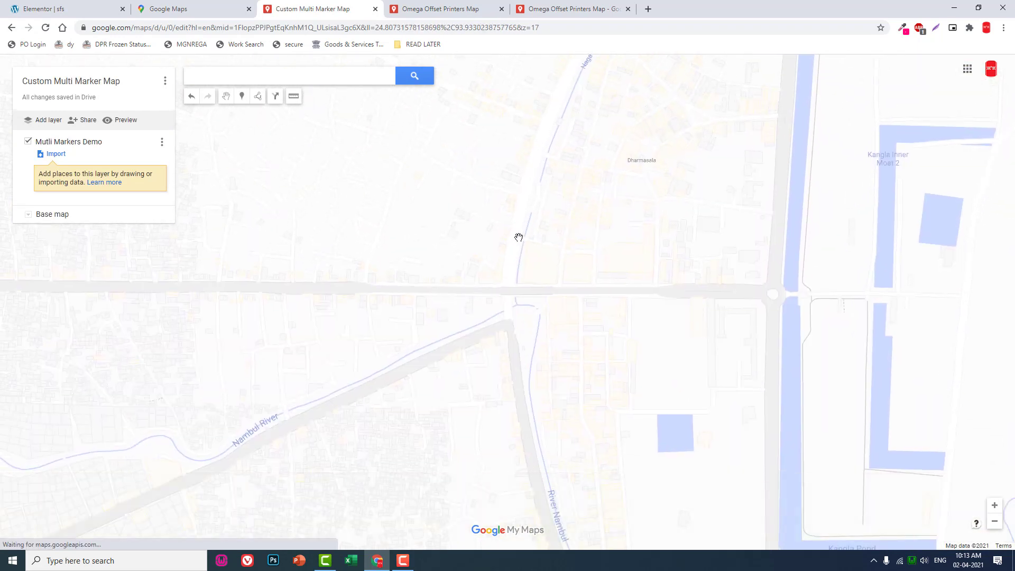
drag(519, 236, 639, 175)
scroll(541, 208, down, 1)
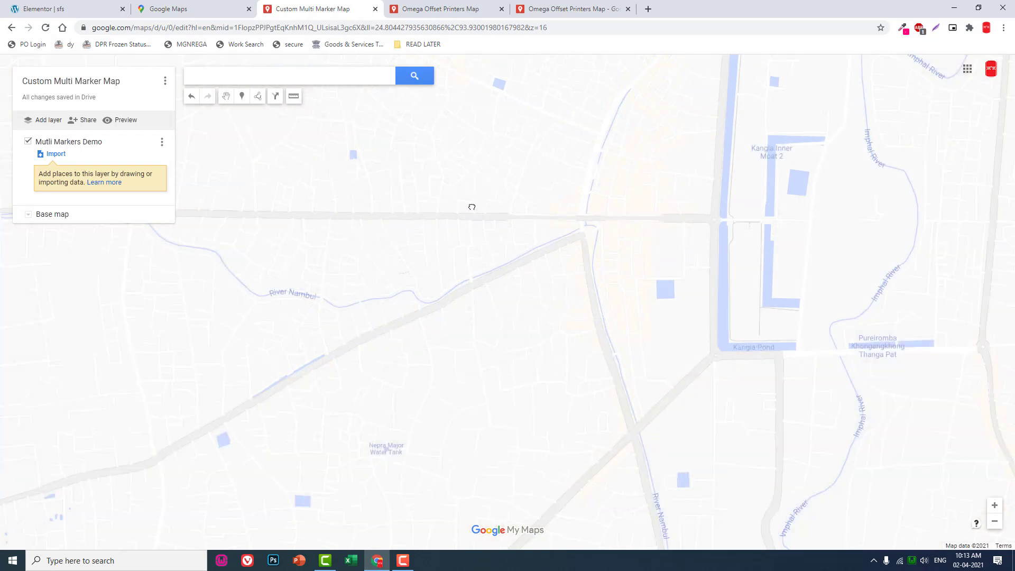
drag(484, 188, 624, 209)
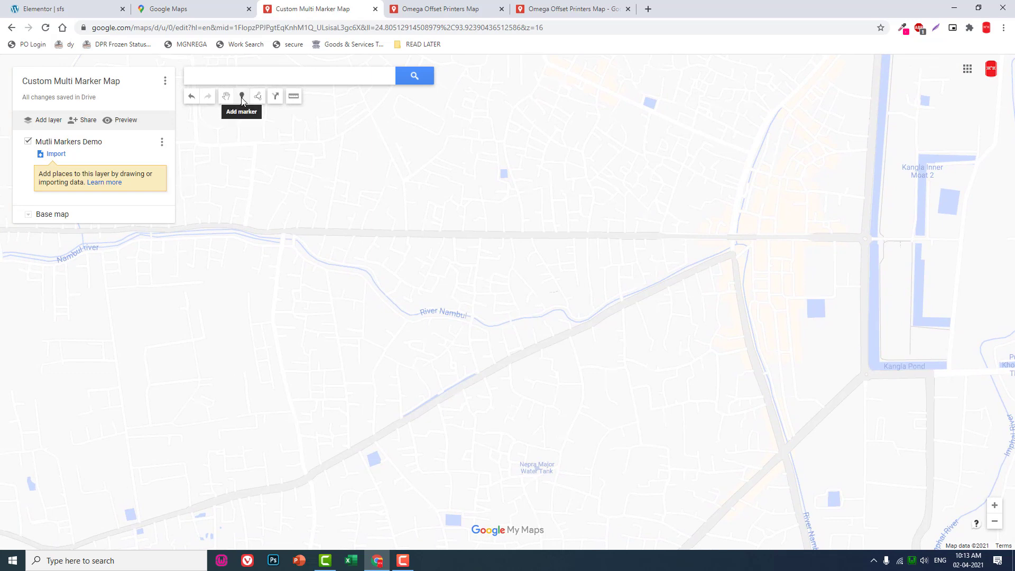
click(242, 98)
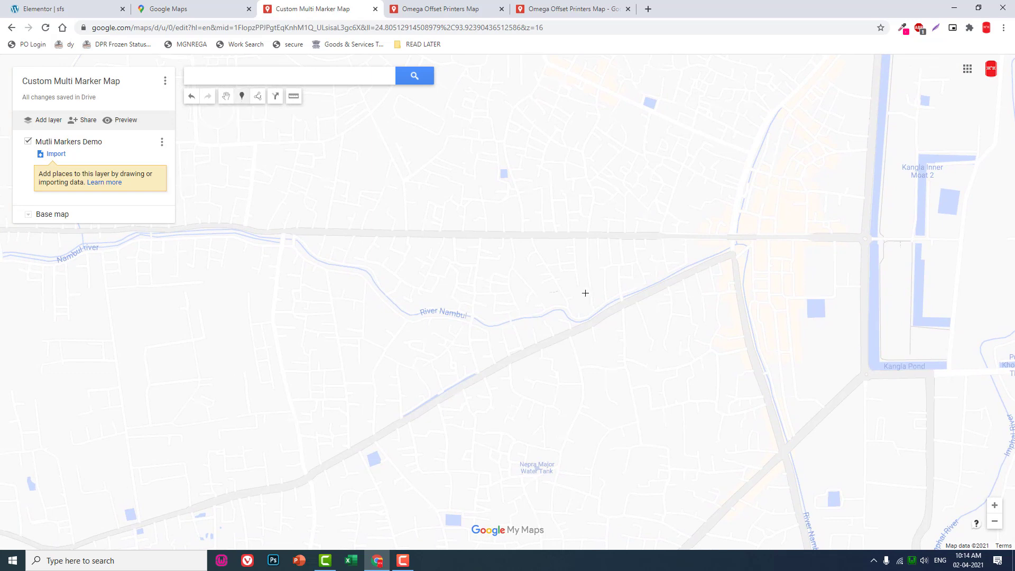
click(779, 391)
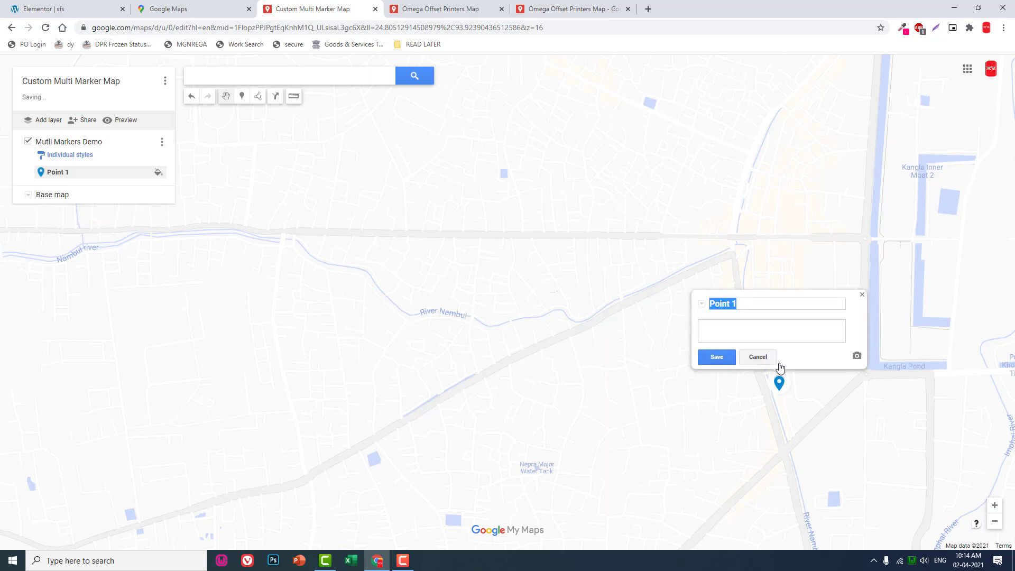
Step: Title the new marker "Marker 1", describe it as "Describing about marker 1." and save it without an image or video
click(750, 301)
key(BackSpace)
key(BackSpace)
key(BackSpace)
key(BackSpace)
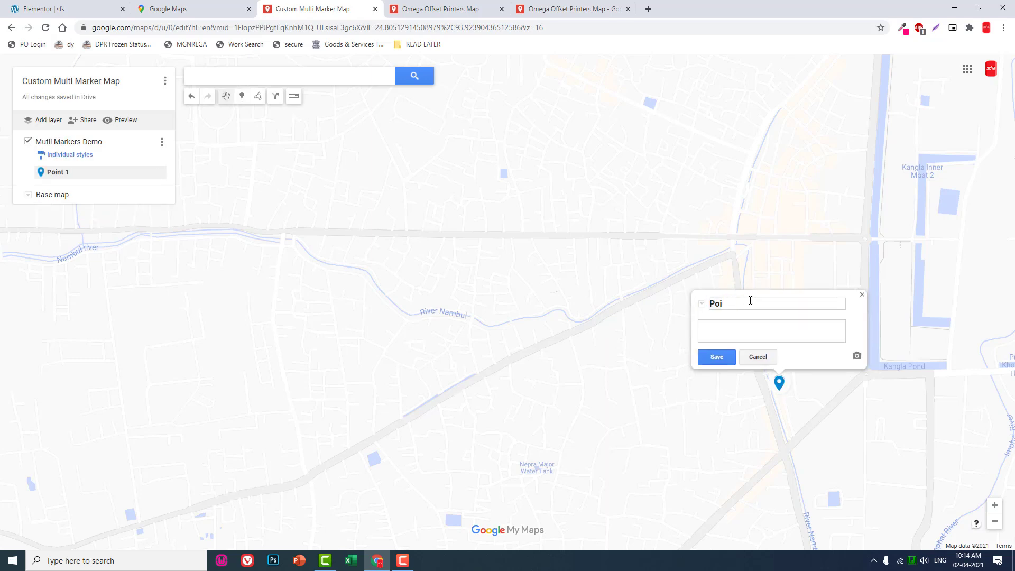
text(Marke)
text(ab)
key(BackSpace)
key(BackSpace)
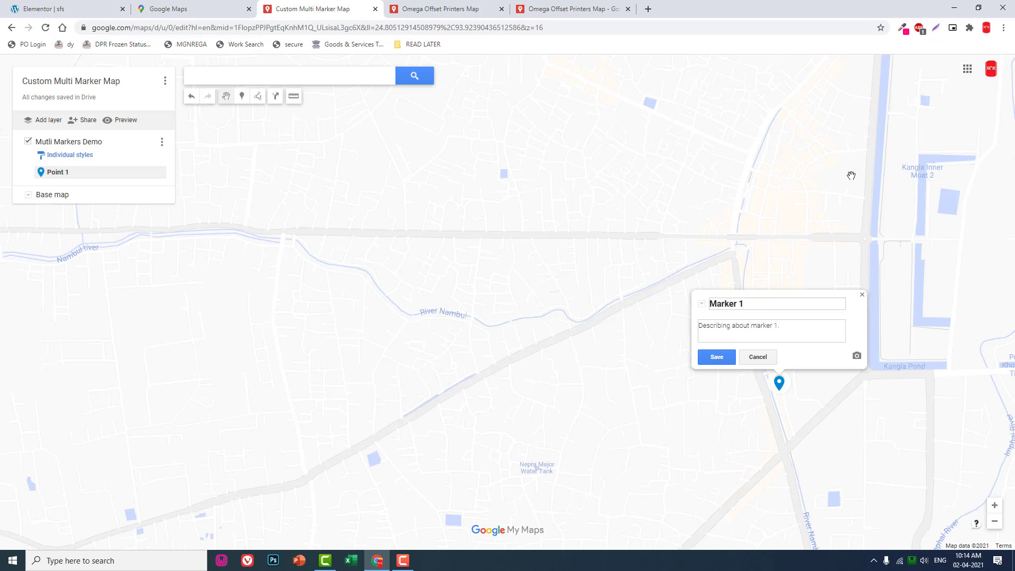
click(857, 356)
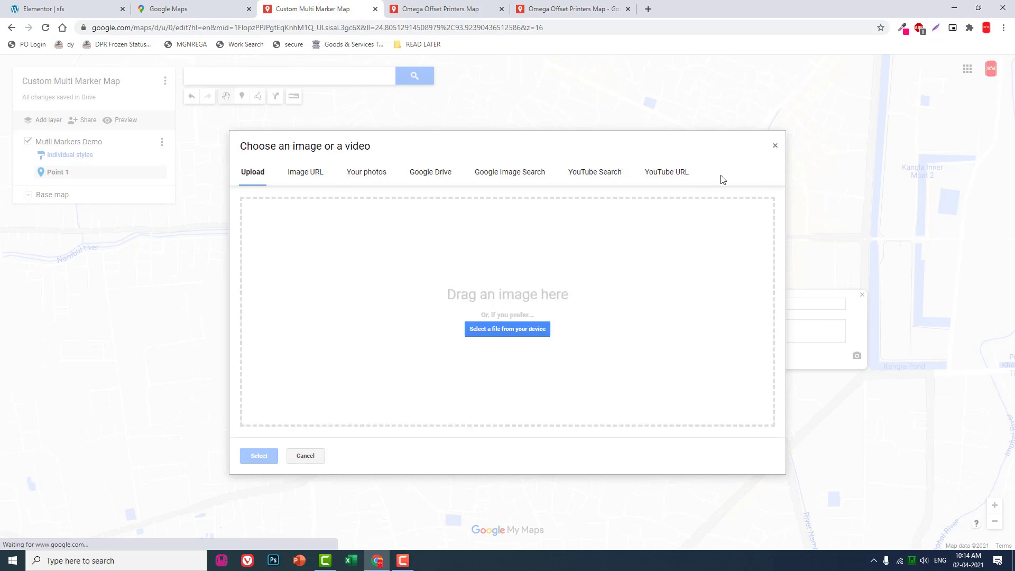
click(775, 146)
click(718, 357)
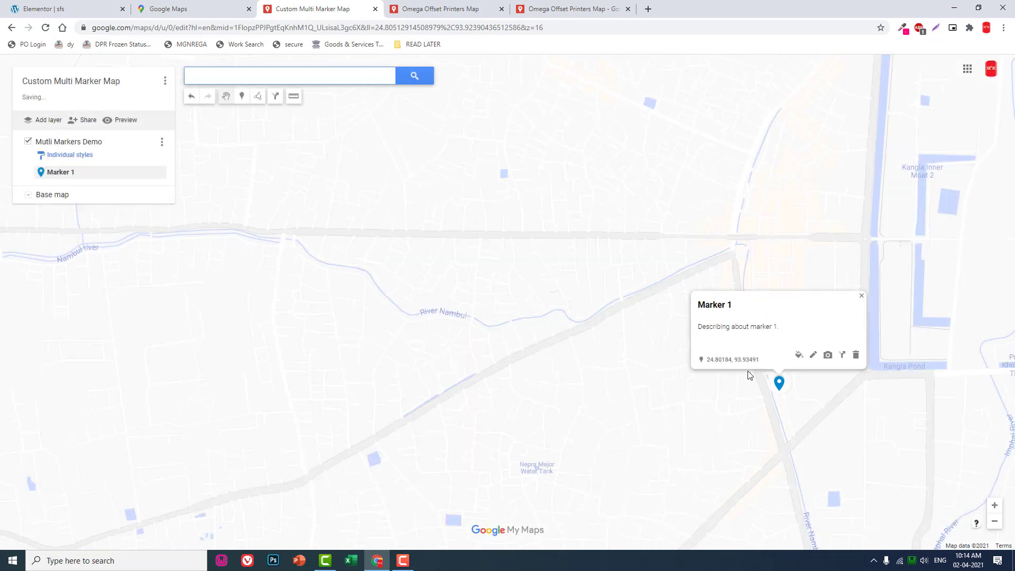
Step: Style Marker 1 in light red with the house icon
click(798, 356)
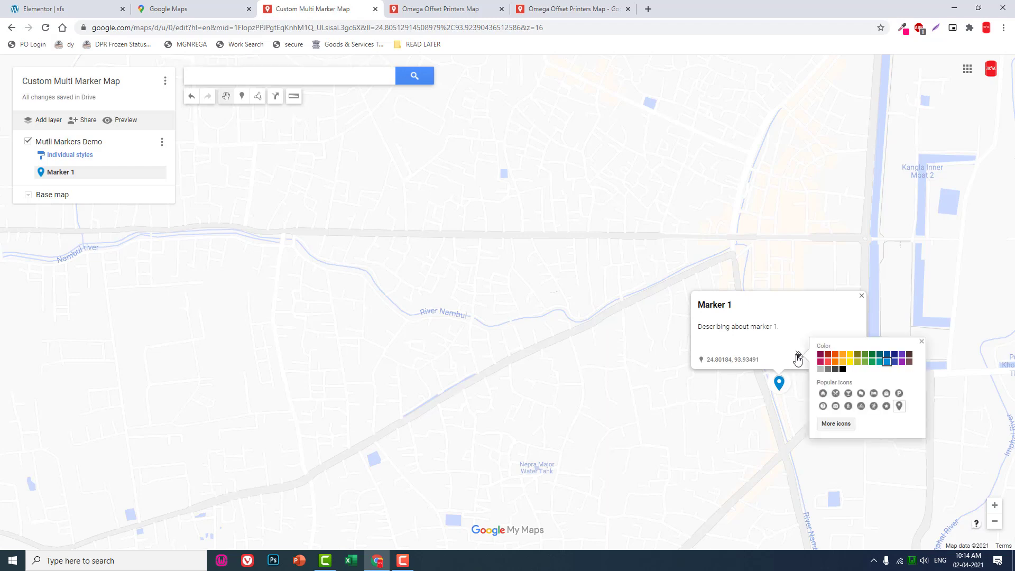
click(829, 363)
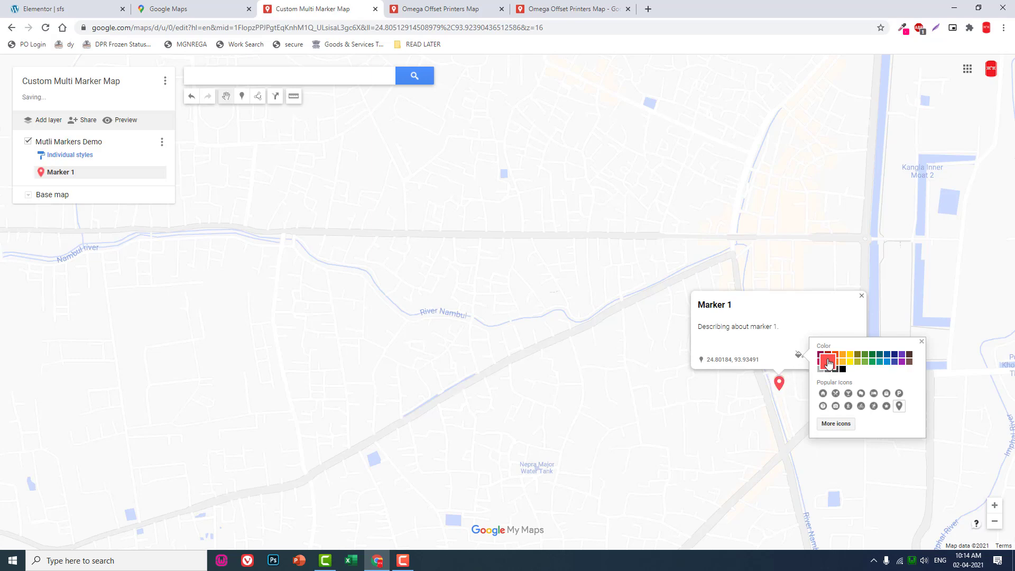
click(824, 397)
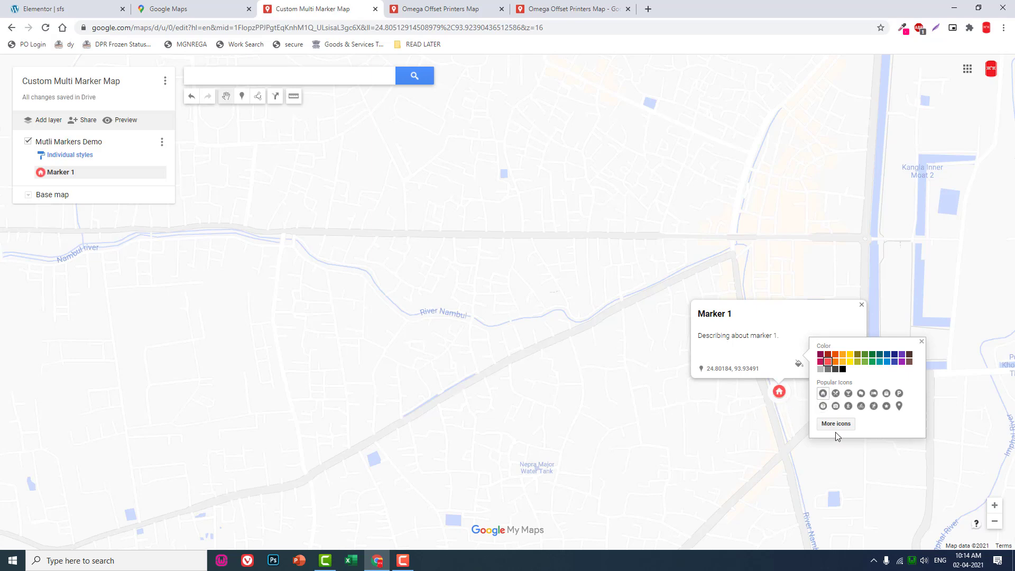
click(778, 425)
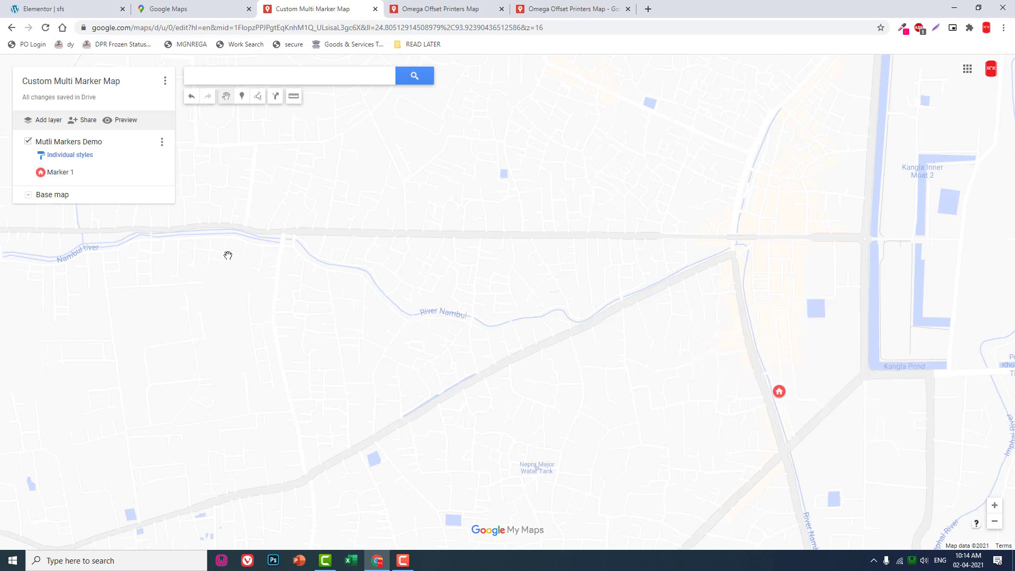
Step: Add a second marker just north of the main east-west road at about 24.80841, 93.91506, and save it with its default name
click(243, 98)
click(290, 213)
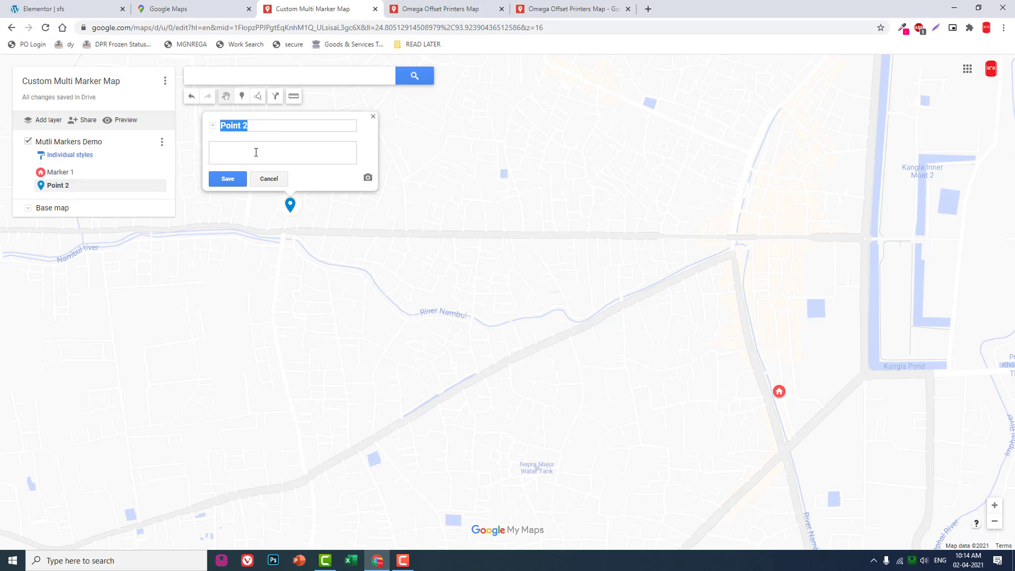
click(249, 179)
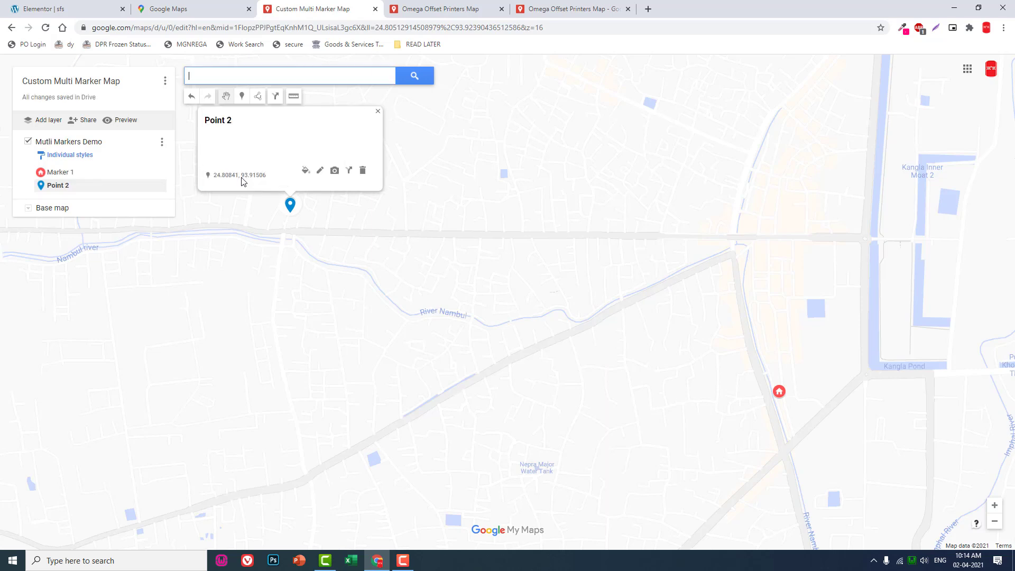
Step: Style the second marker in green with the cocktail glass icon
click(312, 177)
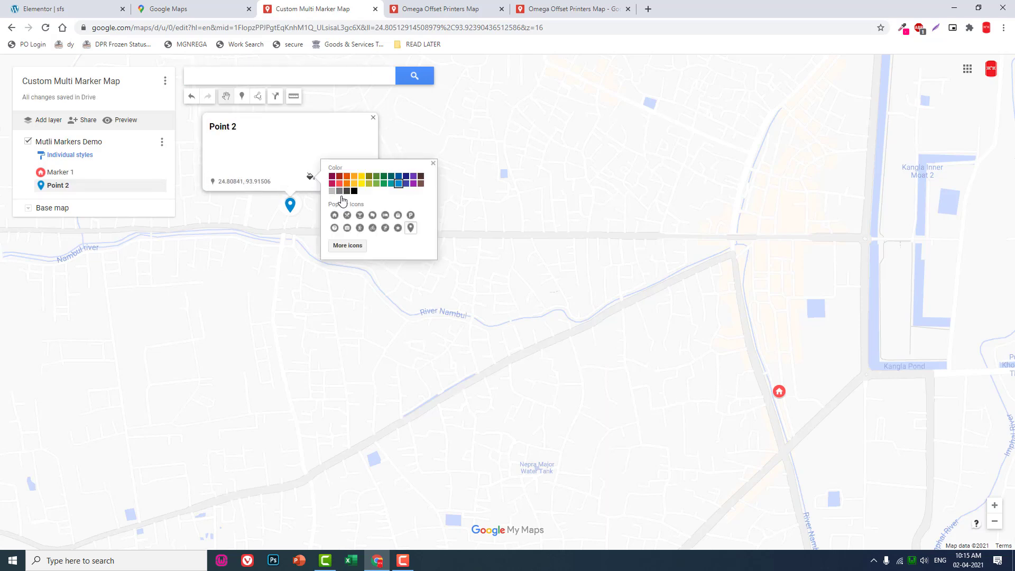
click(389, 191)
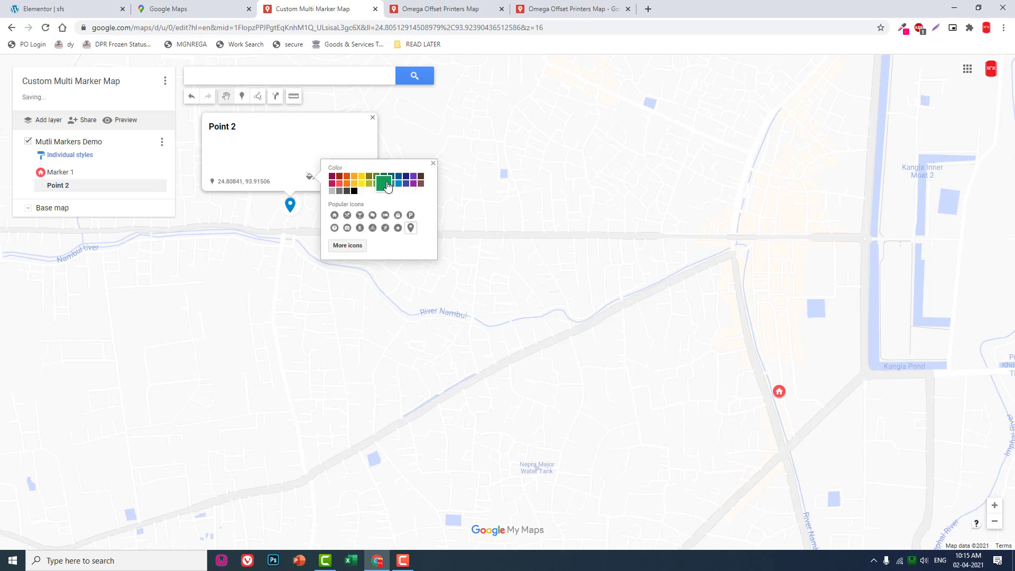
click(360, 215)
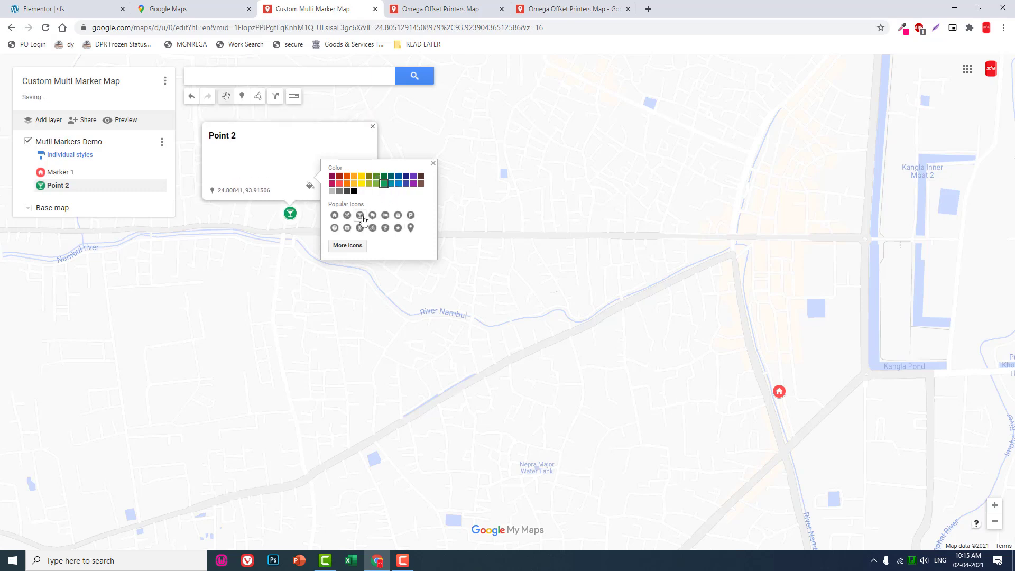
click(300, 232)
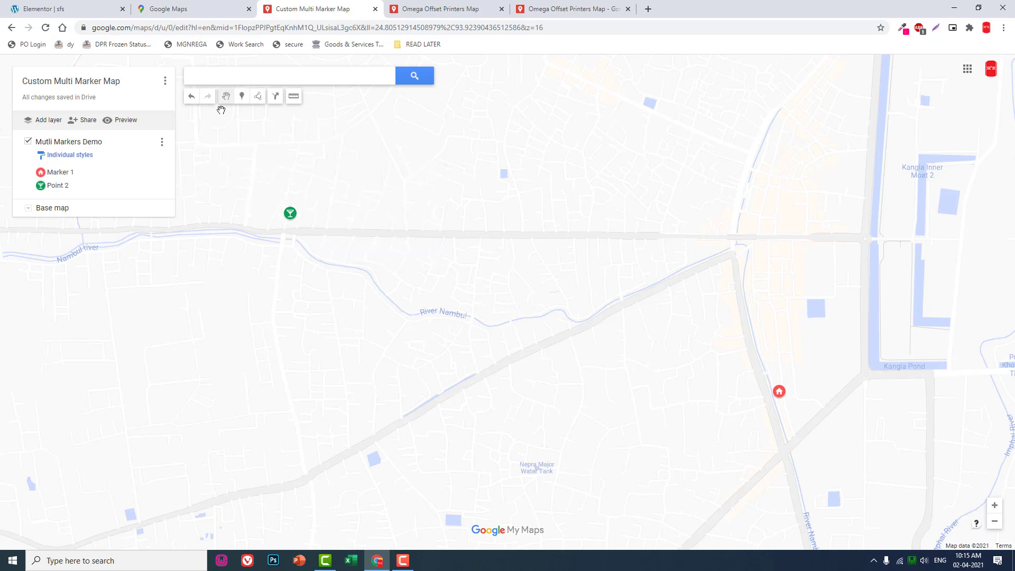
Step: Add a third marker northwest of the green one at about 24.80911, 93.91321, and save it with its default name
click(243, 97)
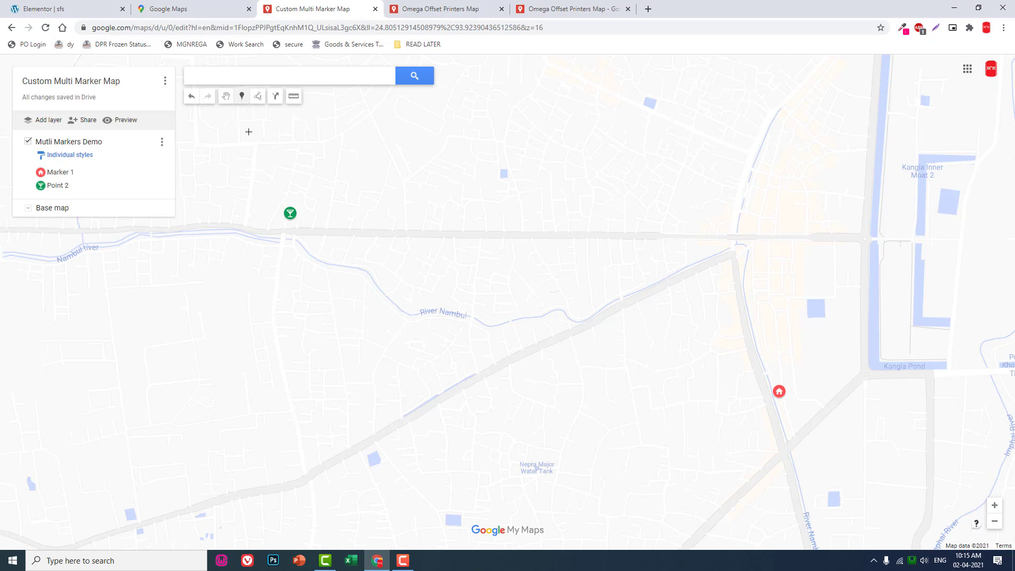
click(245, 196)
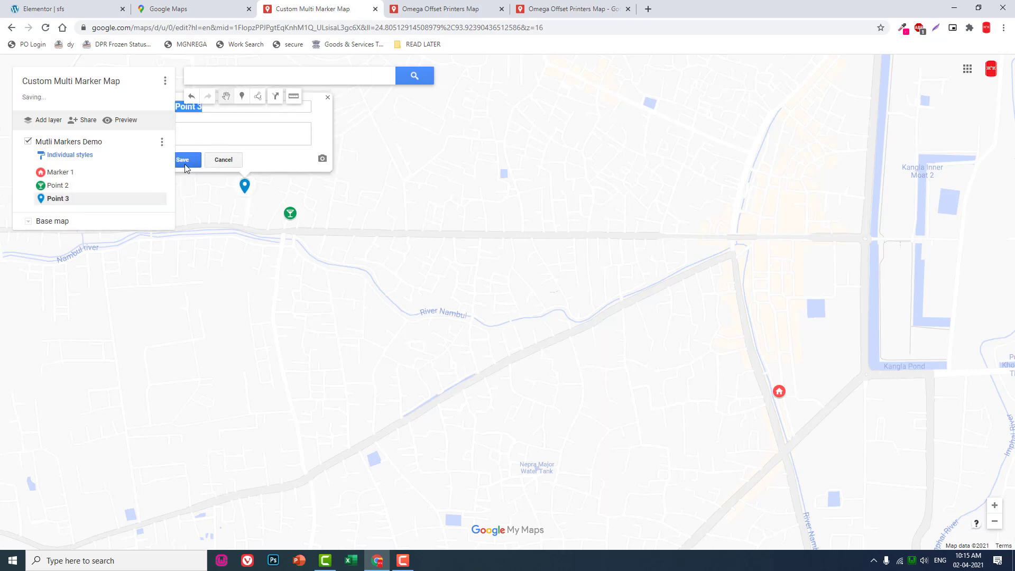
click(185, 168)
Step: Style the third marker in dark maroon with the bicycle icon and close its details
click(265, 157)
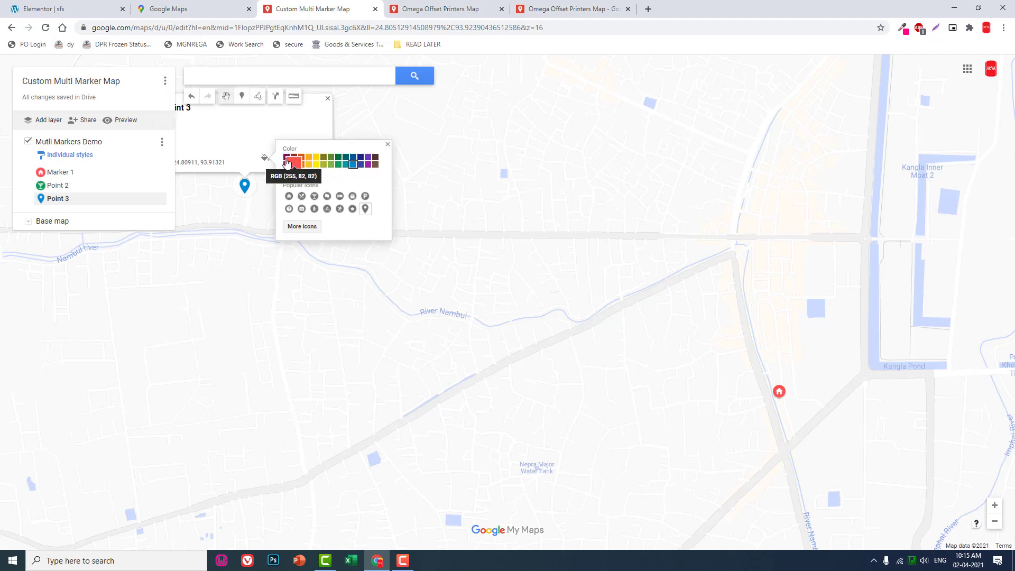
click(290, 160)
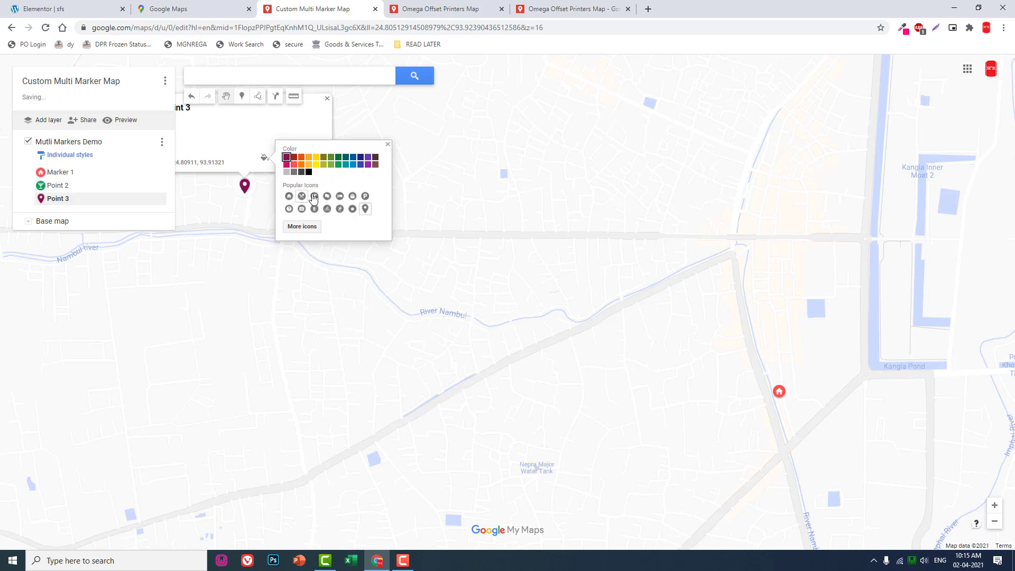
click(327, 210)
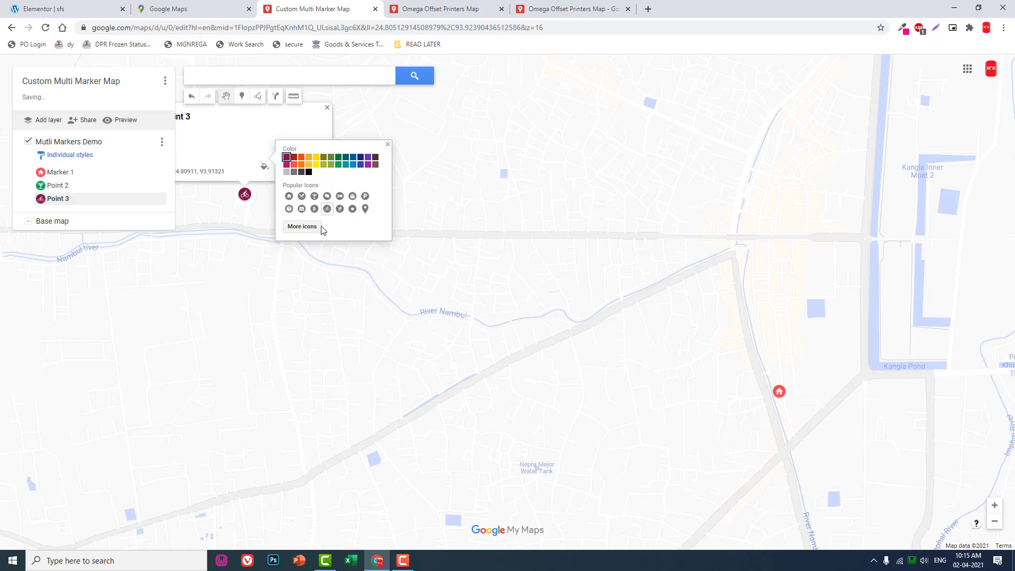
click(319, 250)
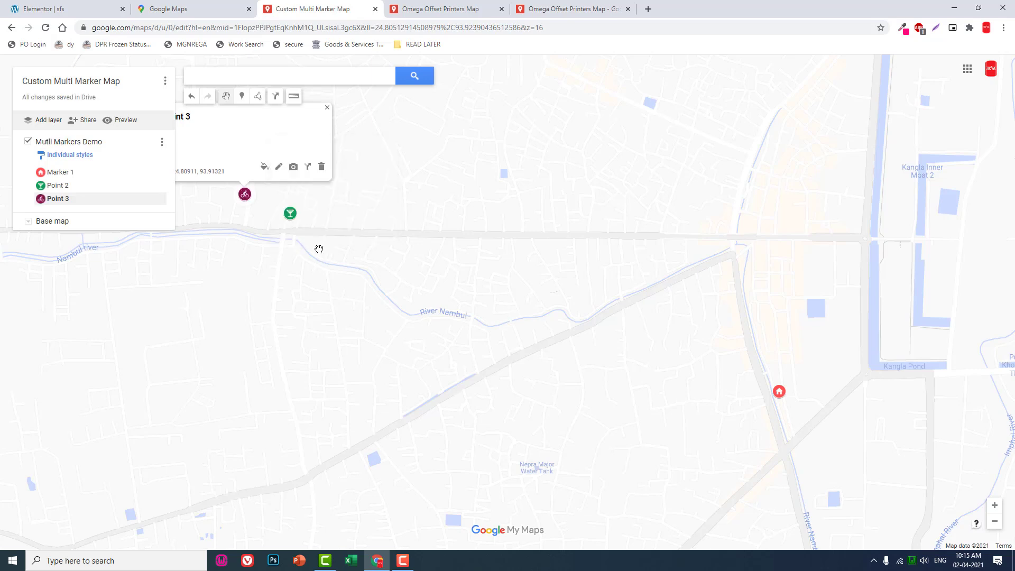
click(247, 220)
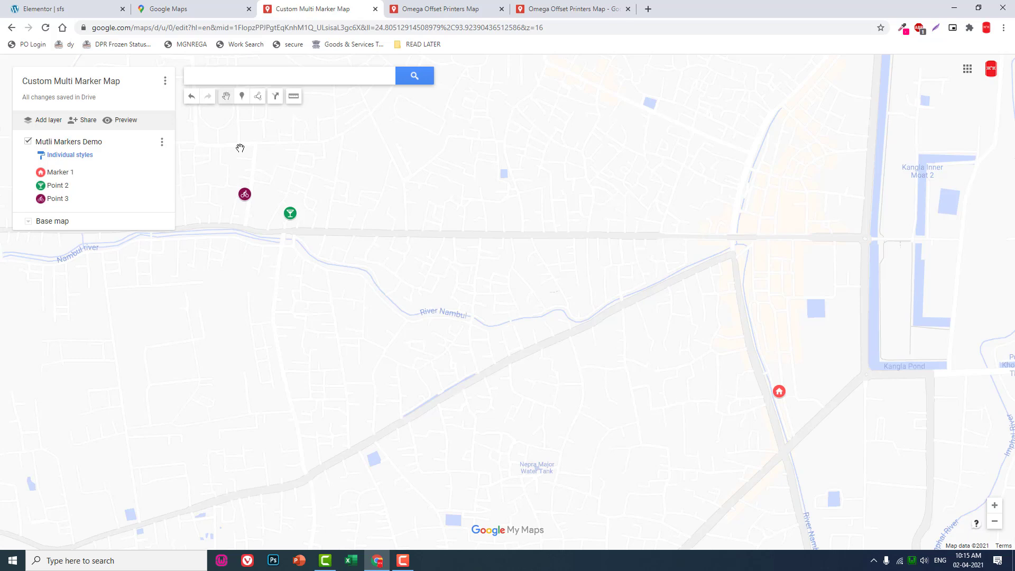
Step: Preview the map in view-only mode and try to get its embed code
click(122, 121)
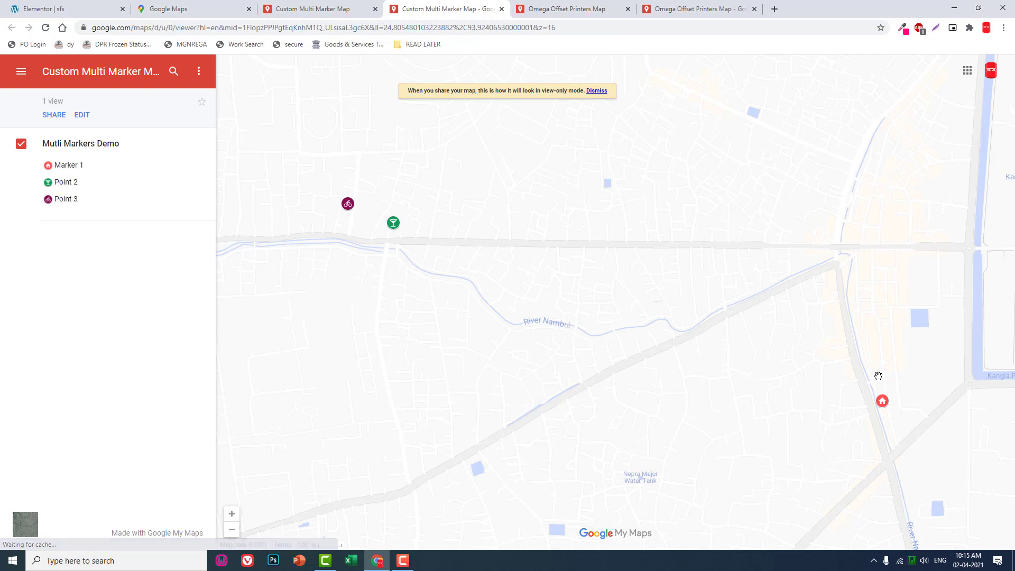
click(199, 70)
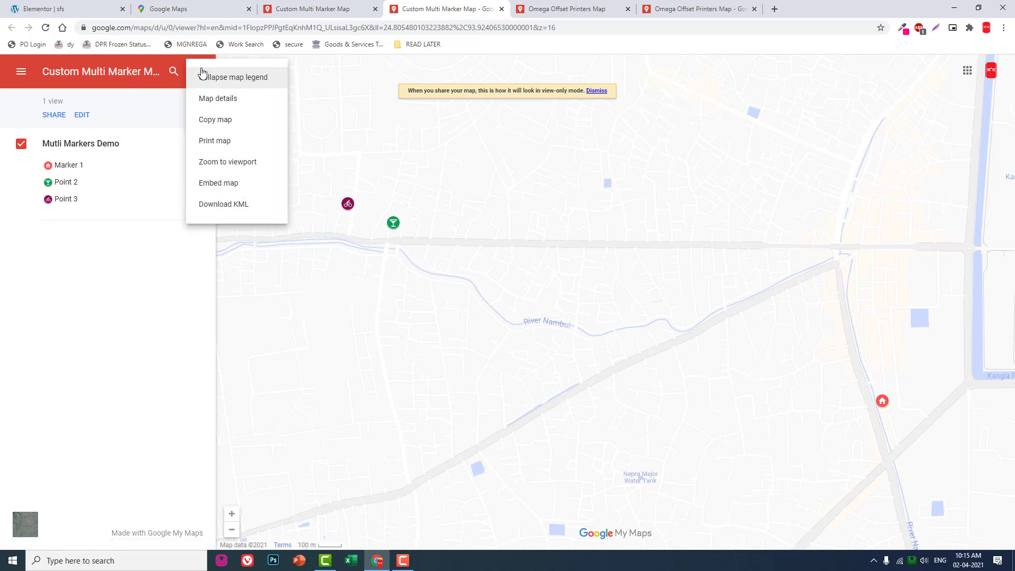
click(231, 184)
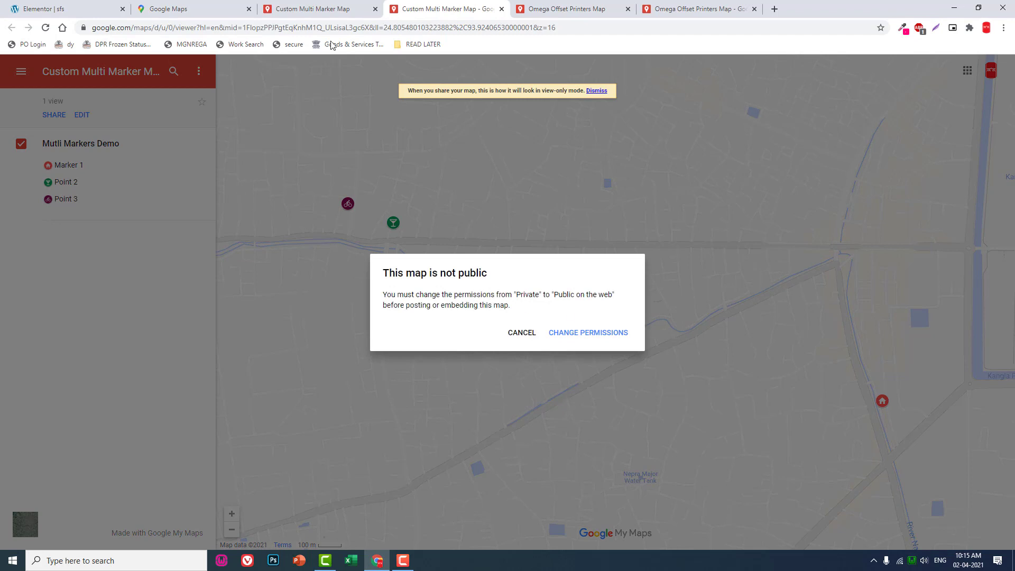
Step: Return to the map editor and change the Custom Multi Marker Map's link sharing to anyone with the link
click(329, 8)
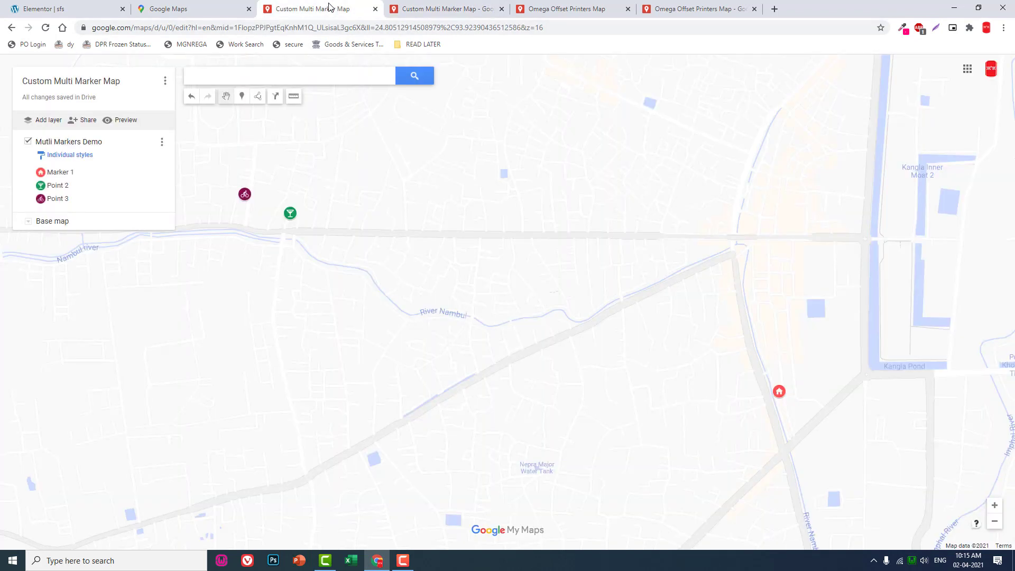
click(87, 121)
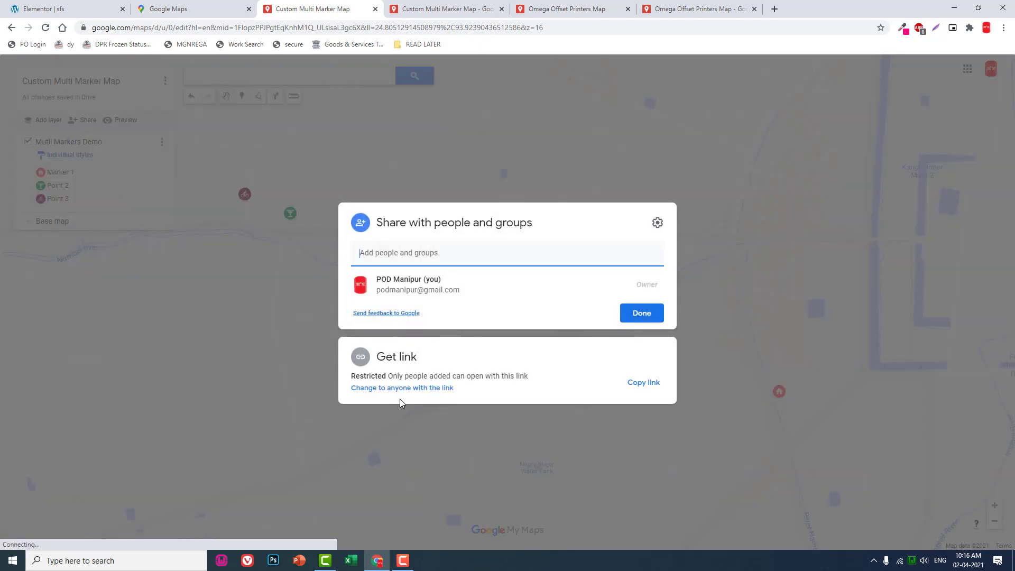
click(386, 390)
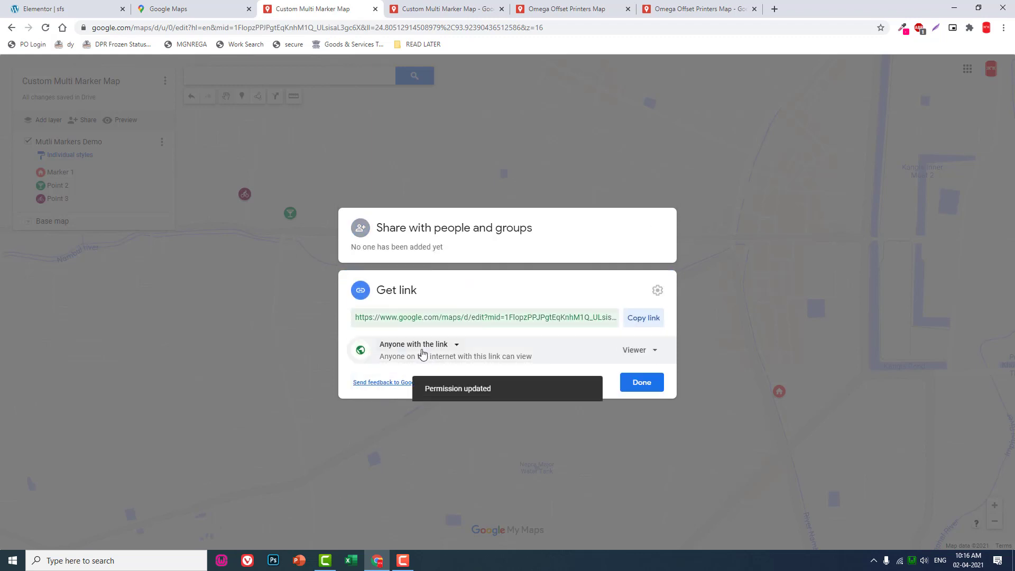
click(654, 385)
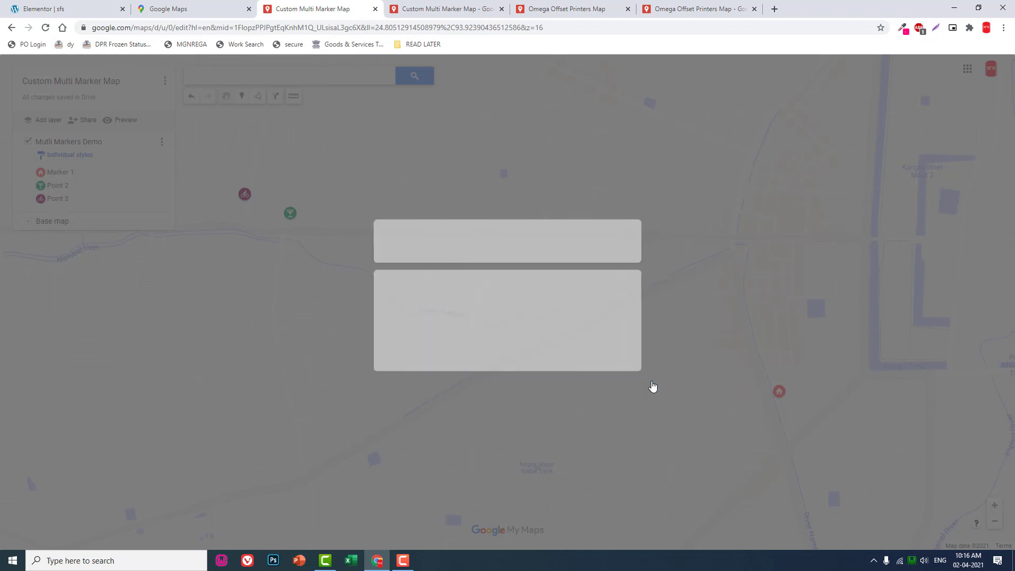
Step: Try again to get the embed code from the map's view-only preview
click(453, 8)
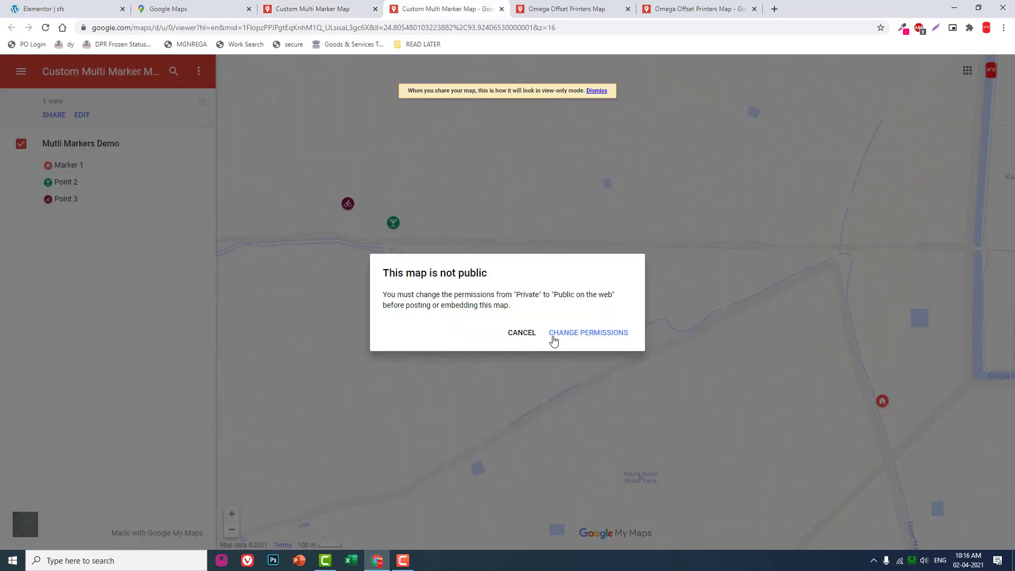
click(523, 333)
click(199, 74)
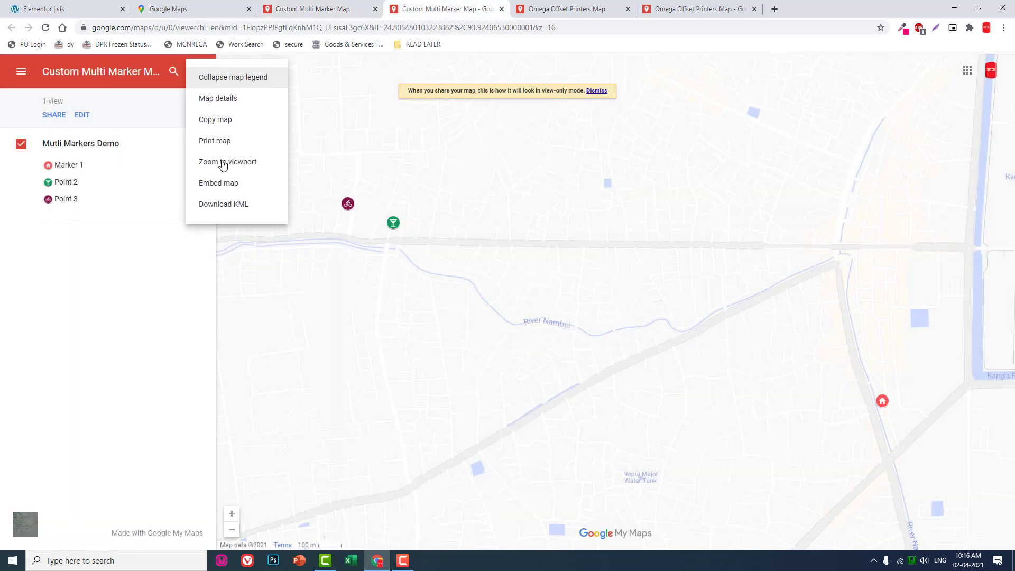
click(233, 184)
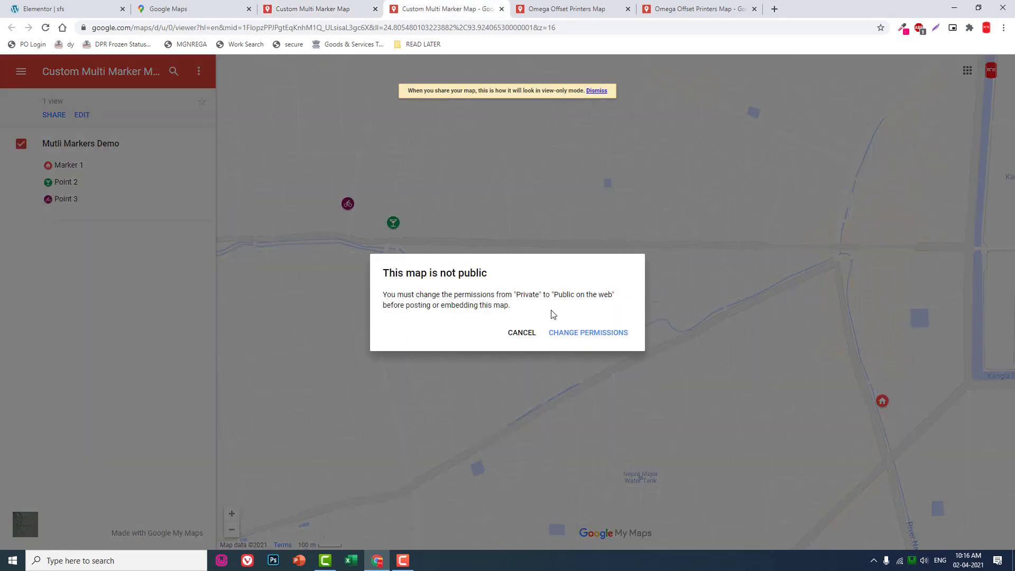
click(522, 333)
Step: Reload the view-only map preview and copy the map's iframe embed code
click(45, 27)
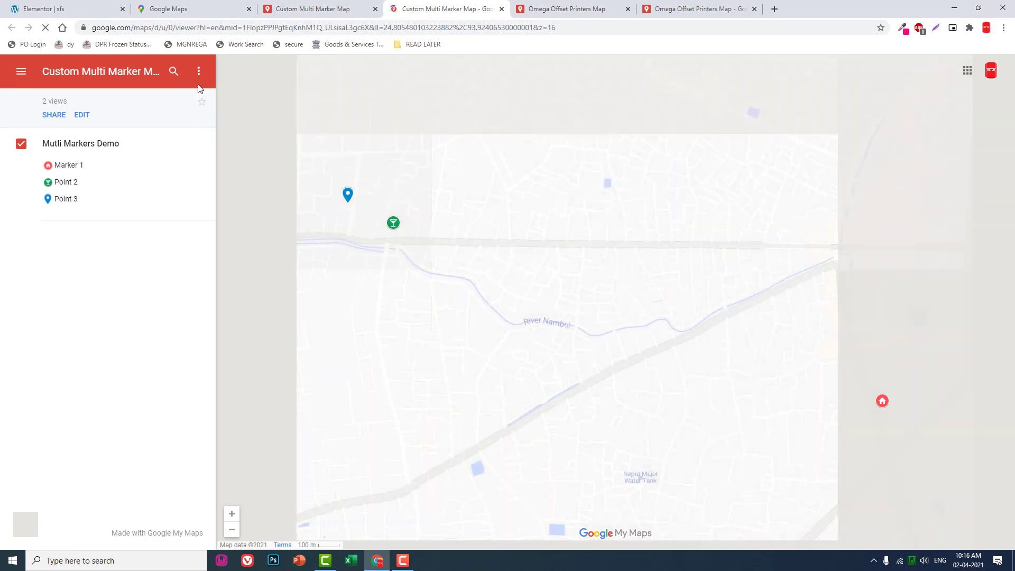
click(199, 74)
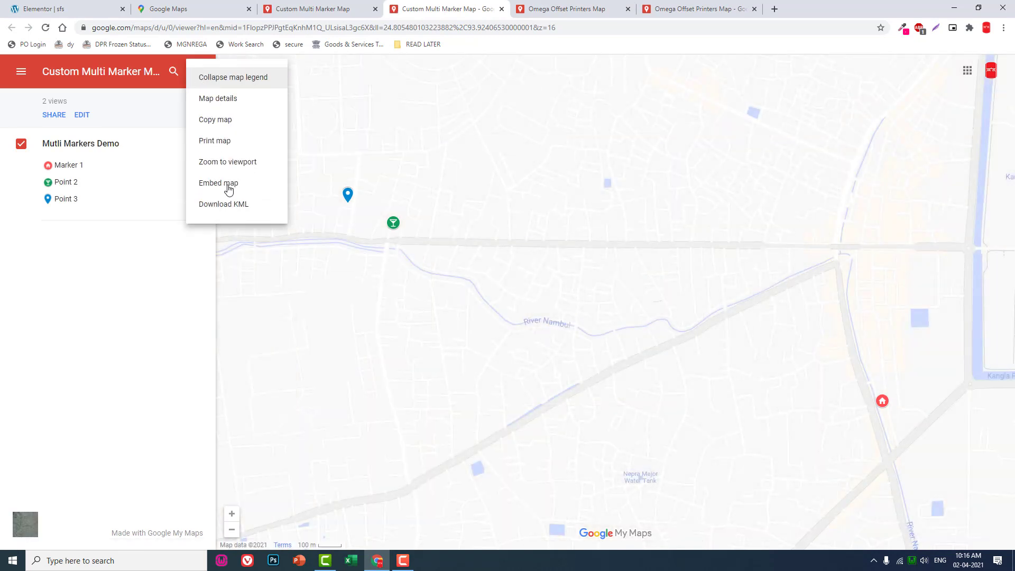
click(229, 184)
key(ctrl+c)
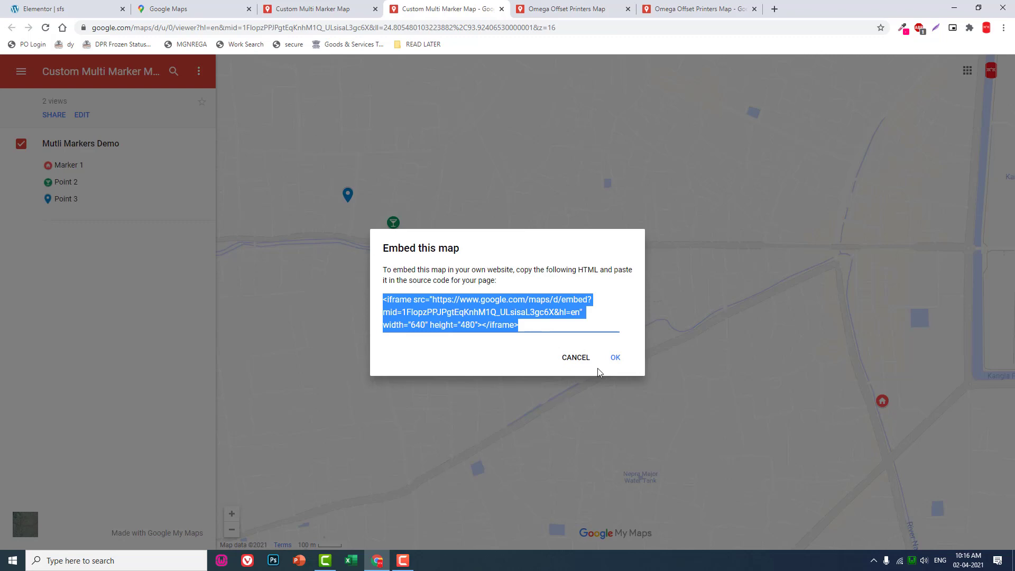
click(613, 358)
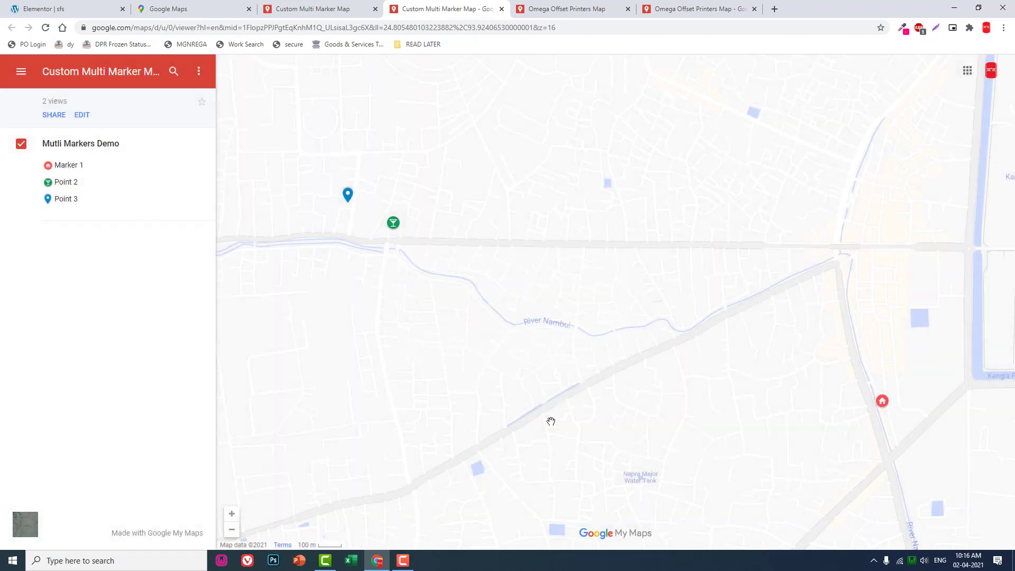
Step: Switch to the Elementor page and delete the Omega Offset Printers map and the London Eye map widgets
click(48, 9)
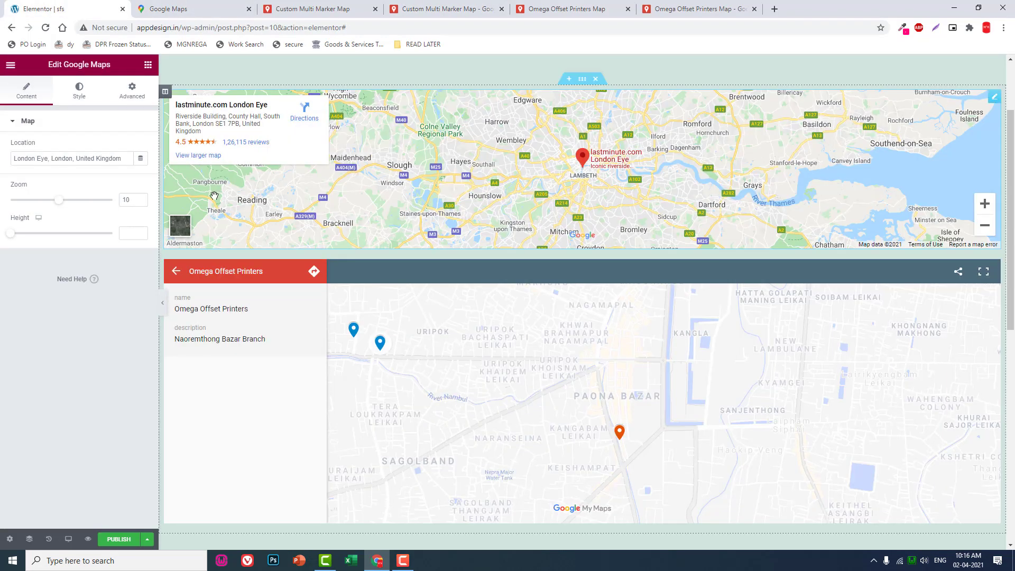
scroll(334, 238, down, 2)
scroll(334, 238, up, 3)
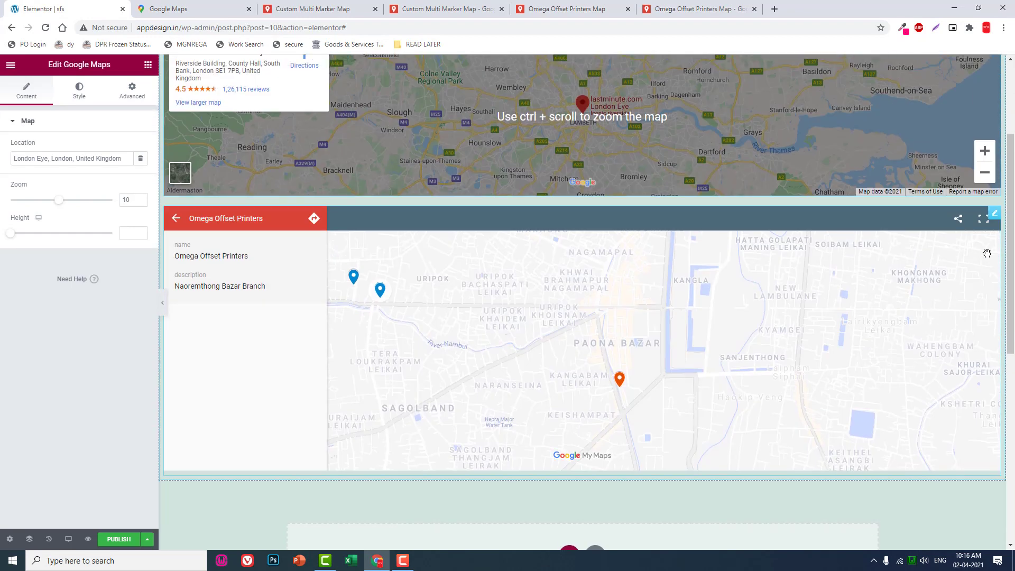
right_click(996, 220)
click(958, 367)
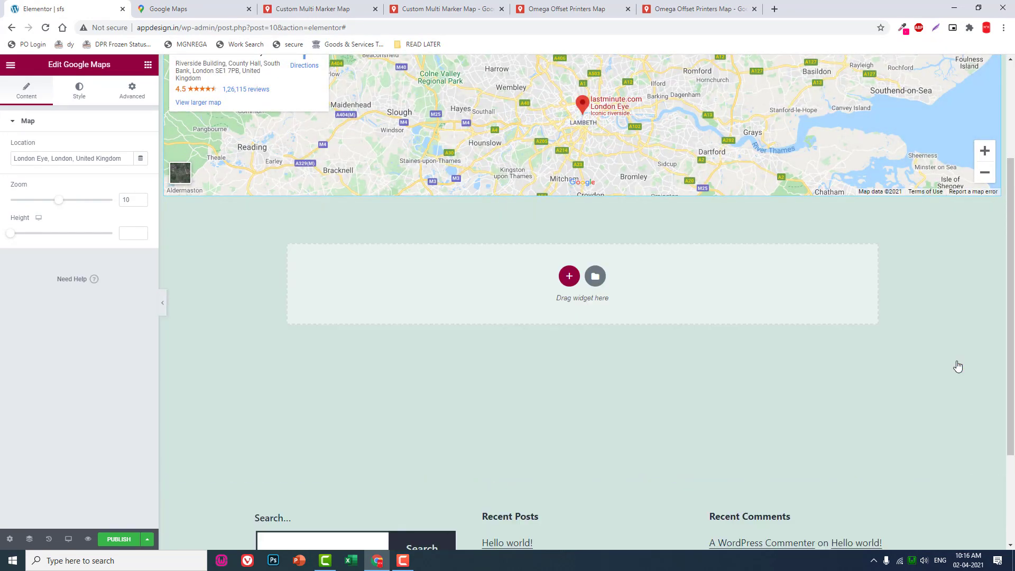
scroll(973, 87, up, 2)
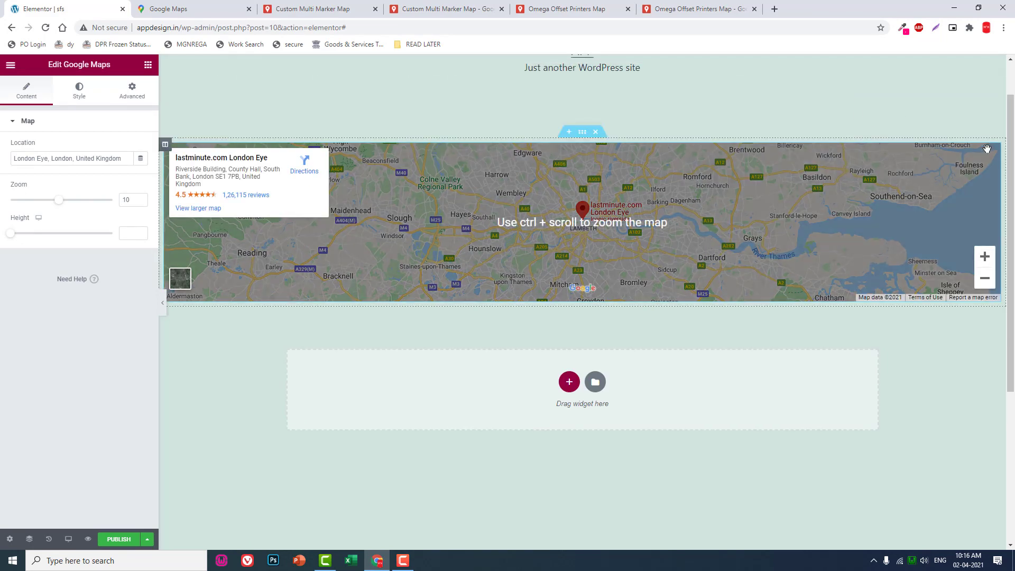
right_click(992, 159)
click(936, 306)
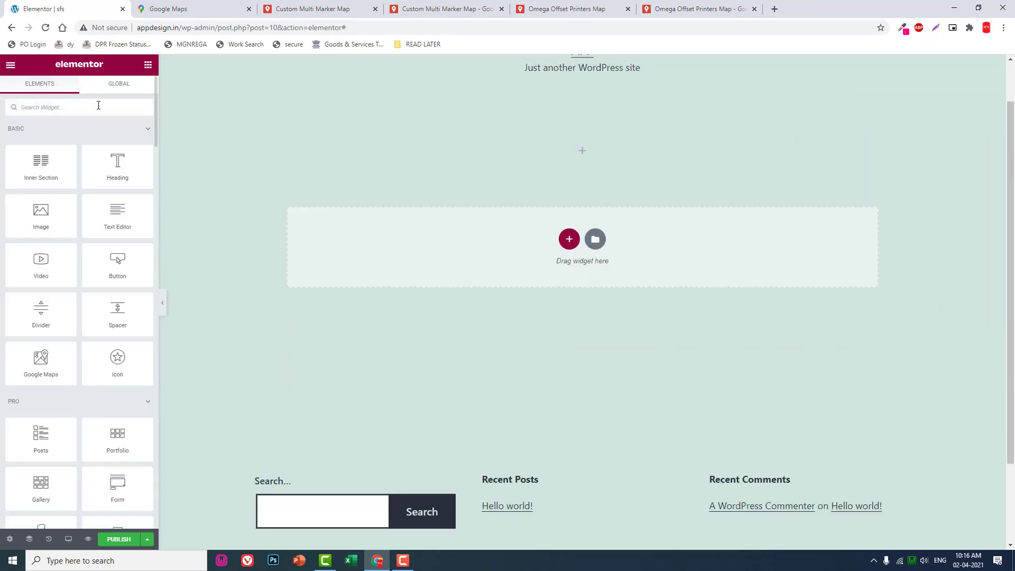
Step: Add an HTML widget to the empty section and paste the copied map embed code into it
text(ht)
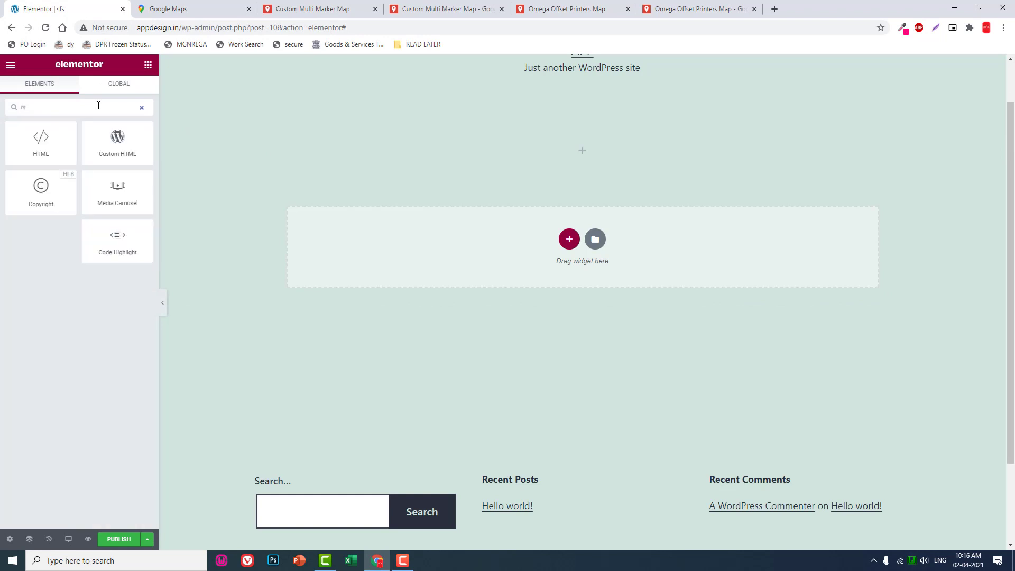
drag(41, 141, 578, 150)
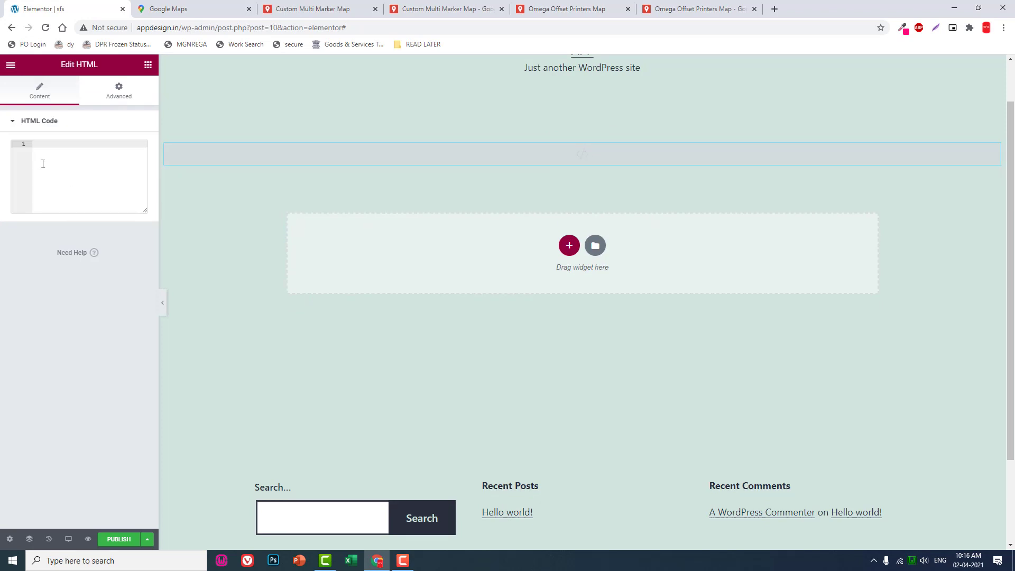
key(ctrl+v)
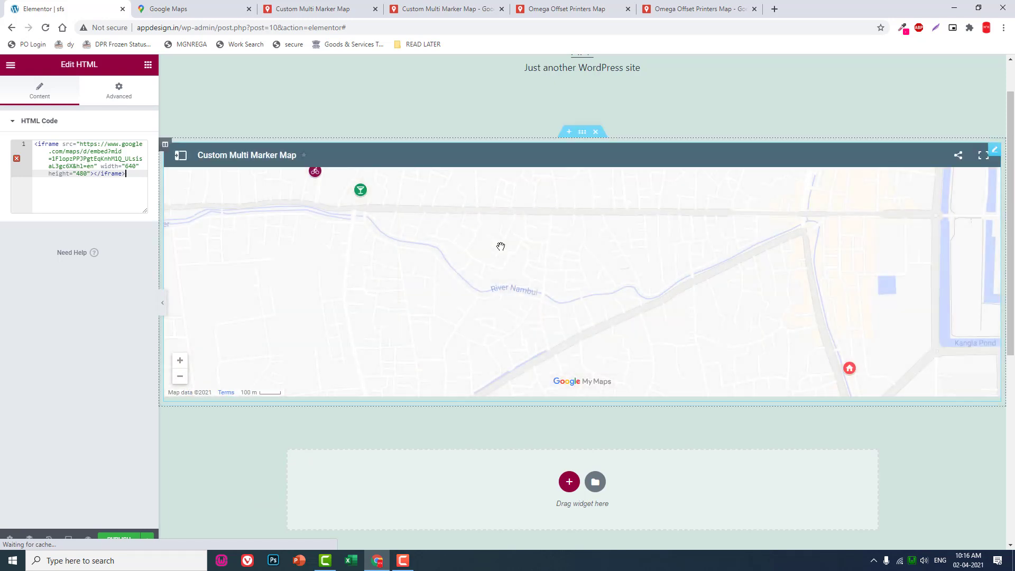
Step: Collapse the widget editing area to examine the embedded multi-marker map across the full page width
click(162, 303)
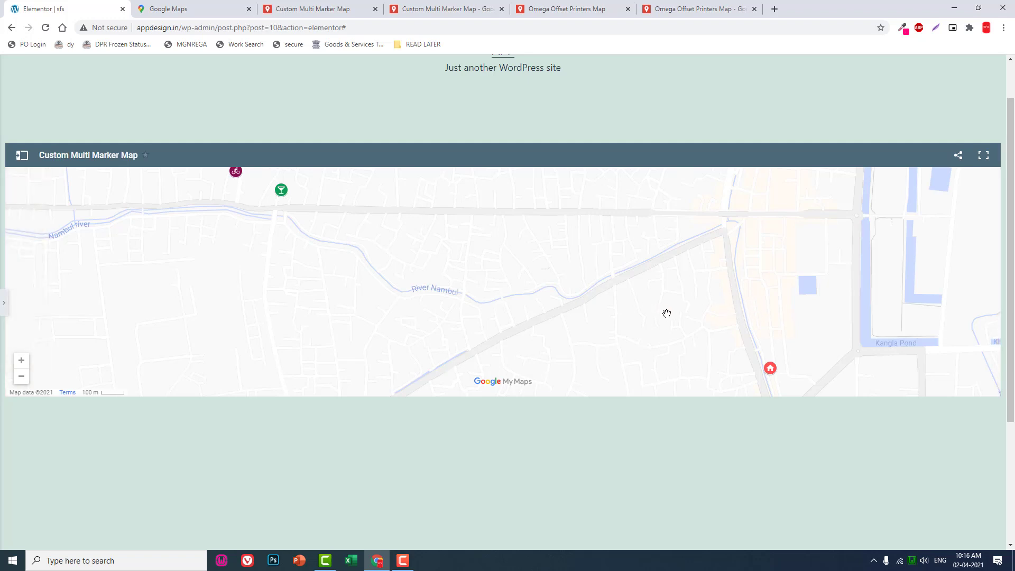
click(3, 297)
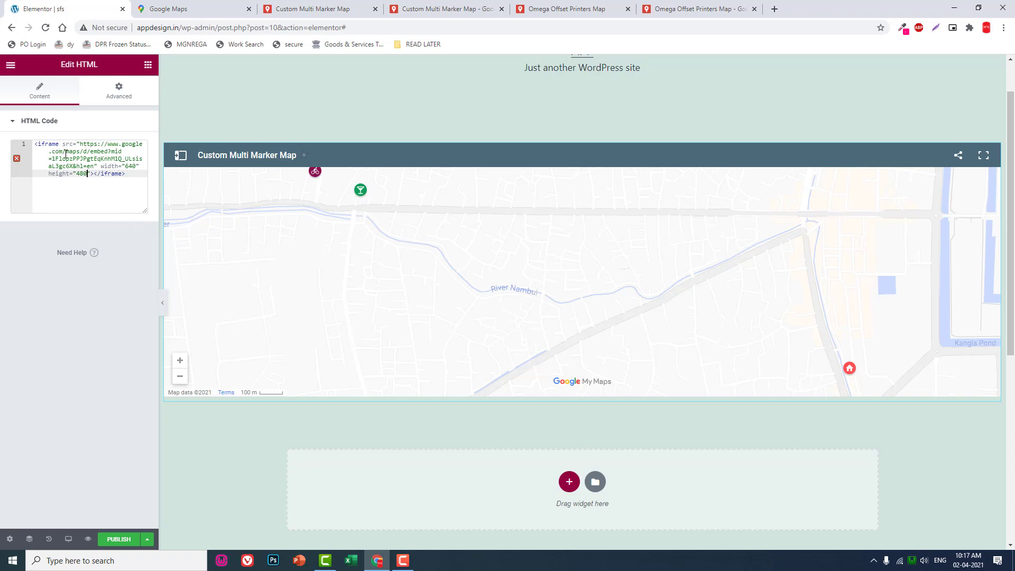
click(162, 303)
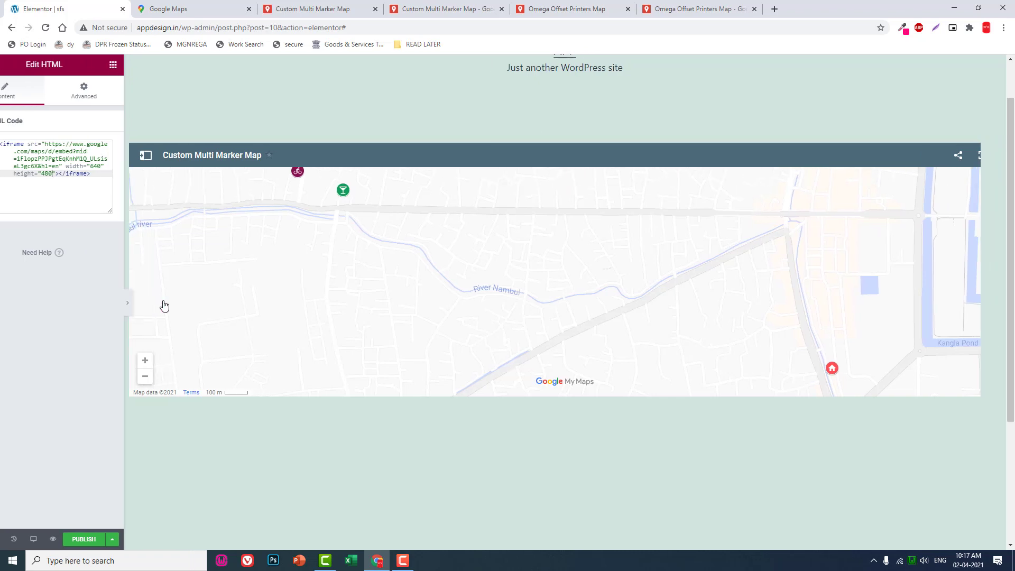